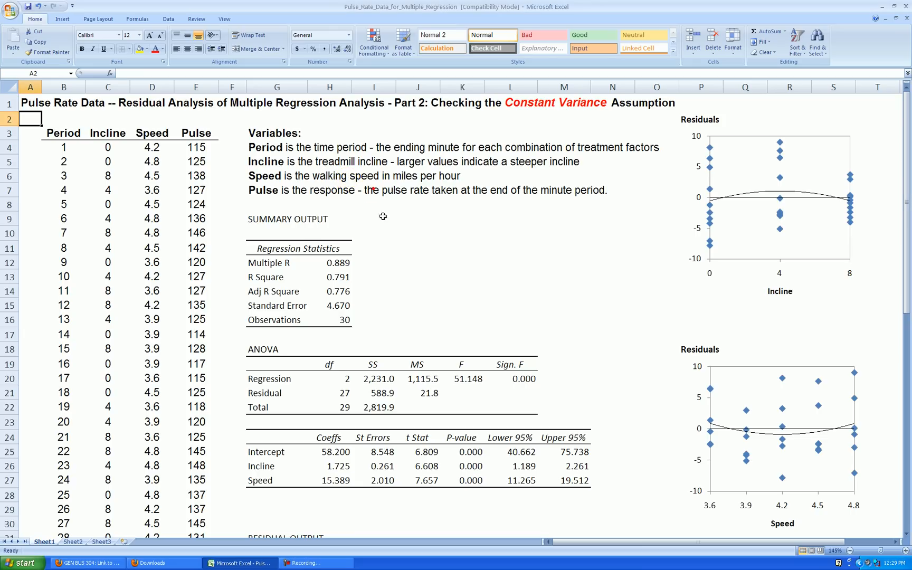
scroll(378, 213, "down", 4)
scroll(392, 214, "up", 1)
scroll(400, 214, "up", 1)
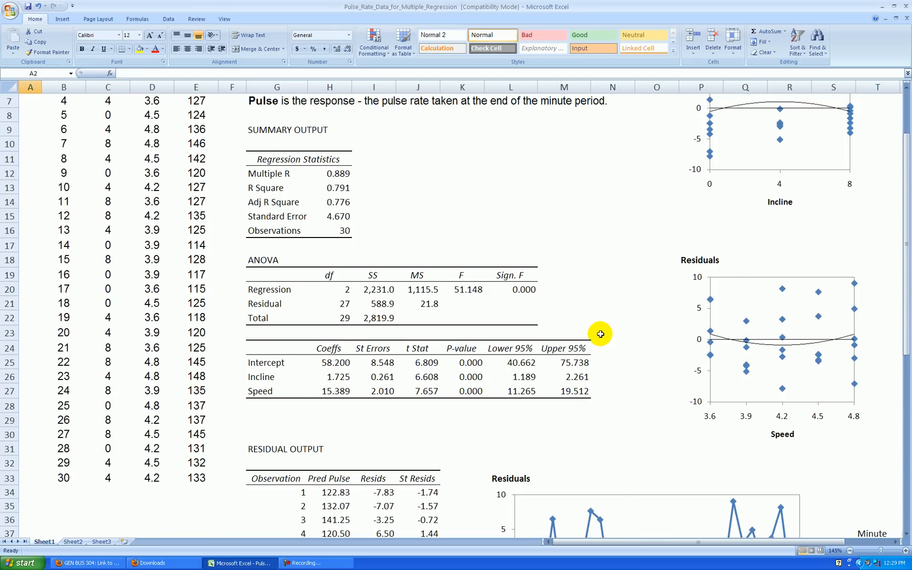
scroll(598, 335, "down", 2)
left_click_drag(470, 378, 471, 393)
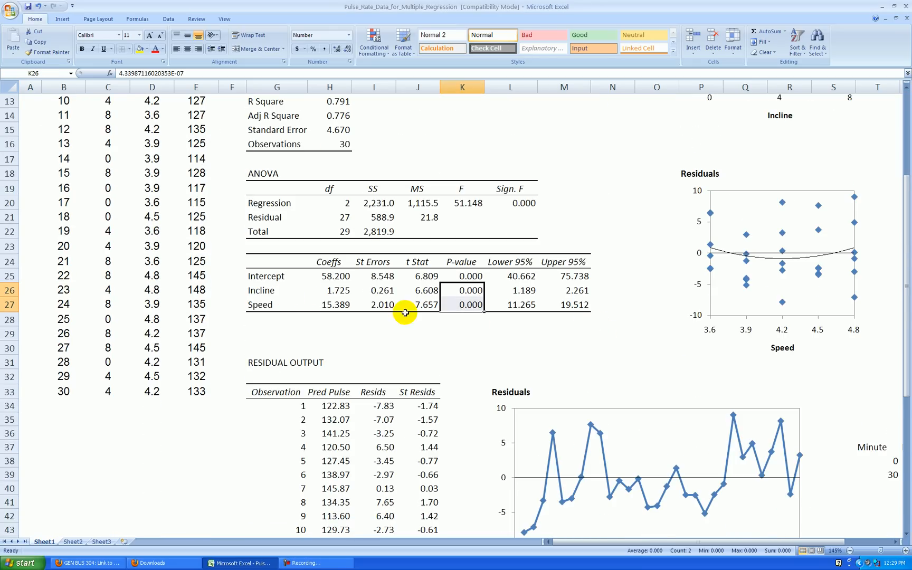
scroll(520, 335, "up", 4)
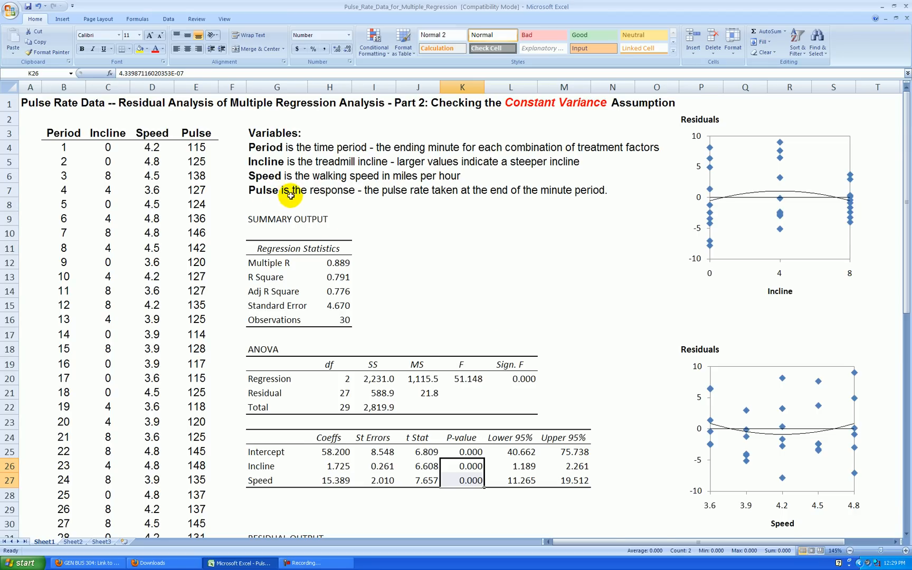
scroll(306, 207, "down", 3)
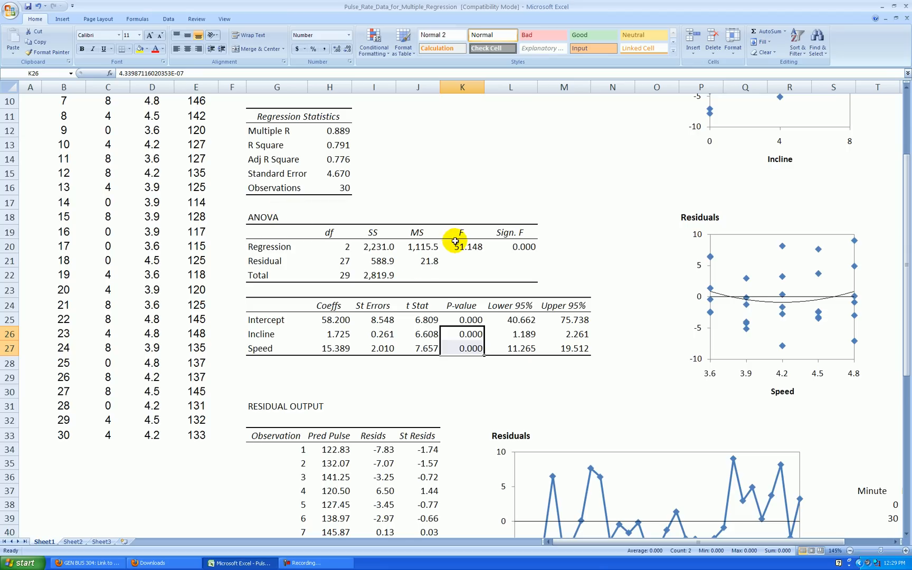
scroll(519, 249, "up", 3)
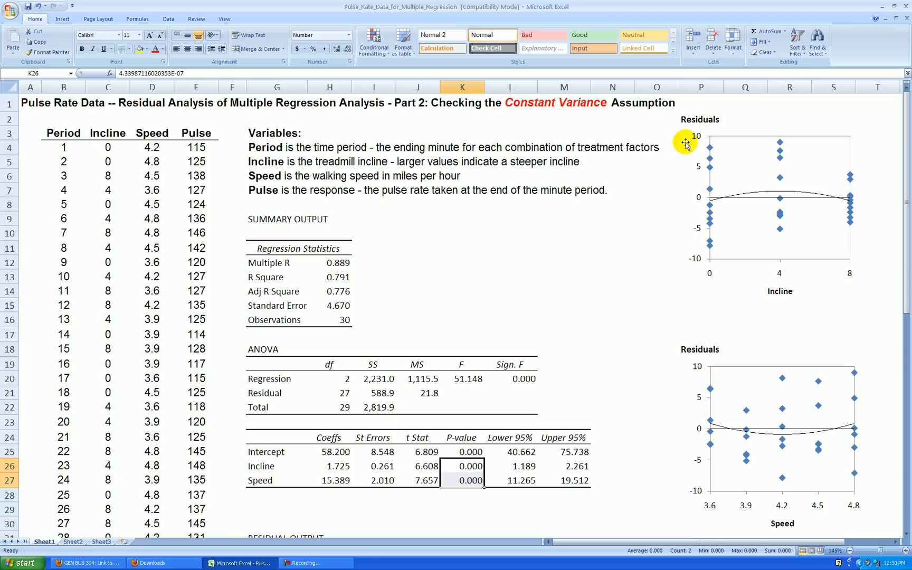
scroll(638, 256, "down", 5)
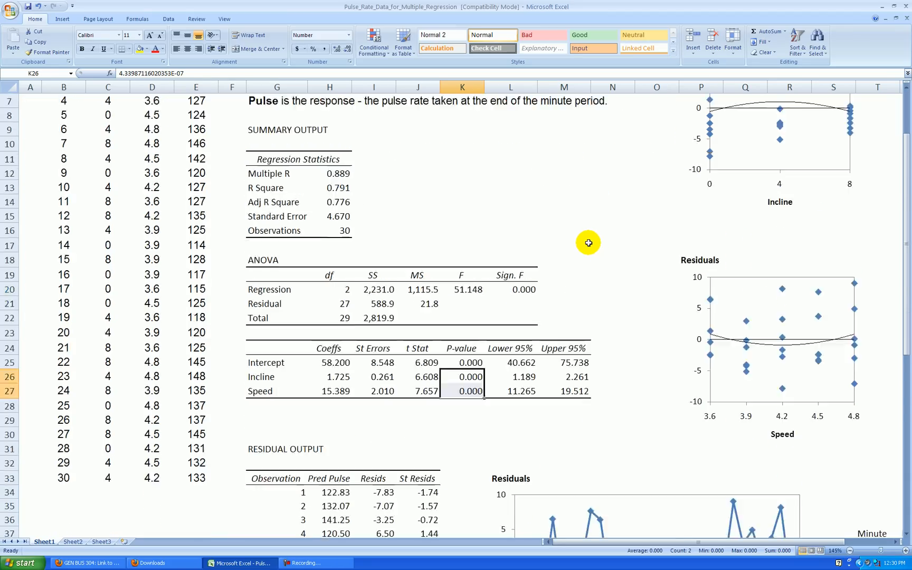
scroll(584, 243, "down", 2)
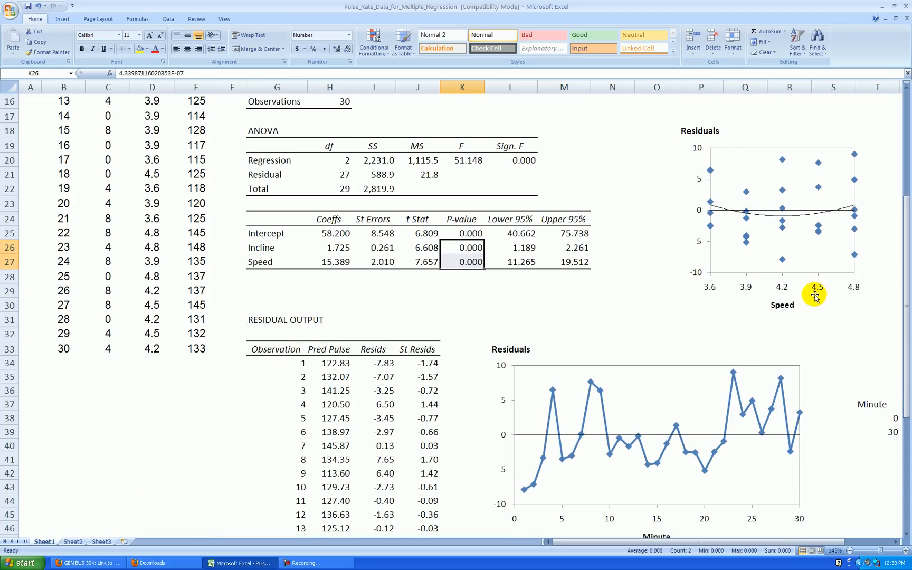
scroll(519, 208, "up", 5)
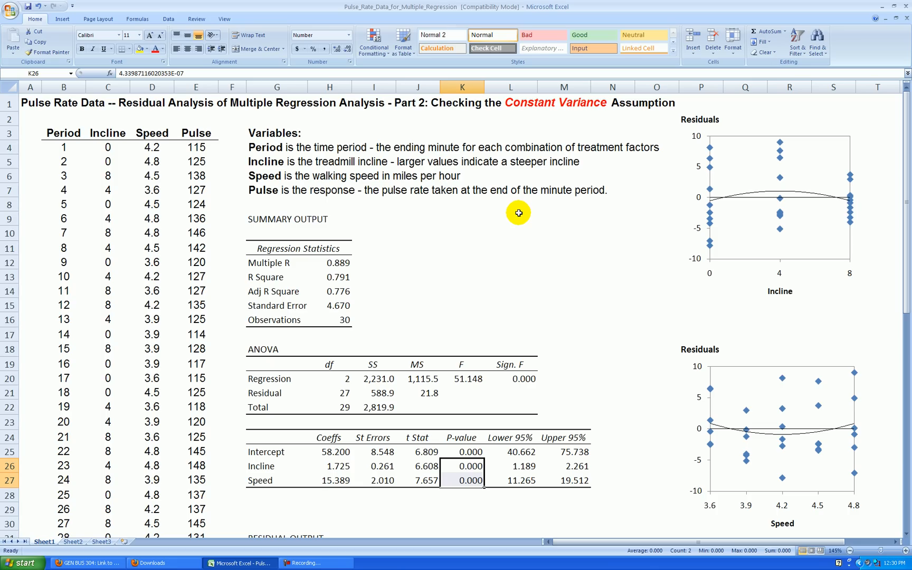
scroll(519, 212, "down", 5)
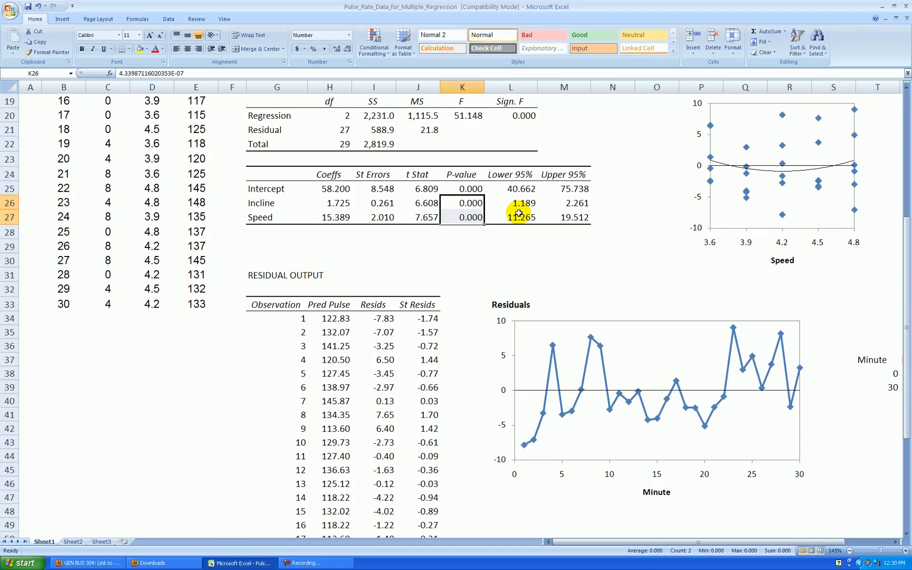
scroll(519, 213, "down", 3)
scroll(518, 213, "down", 3)
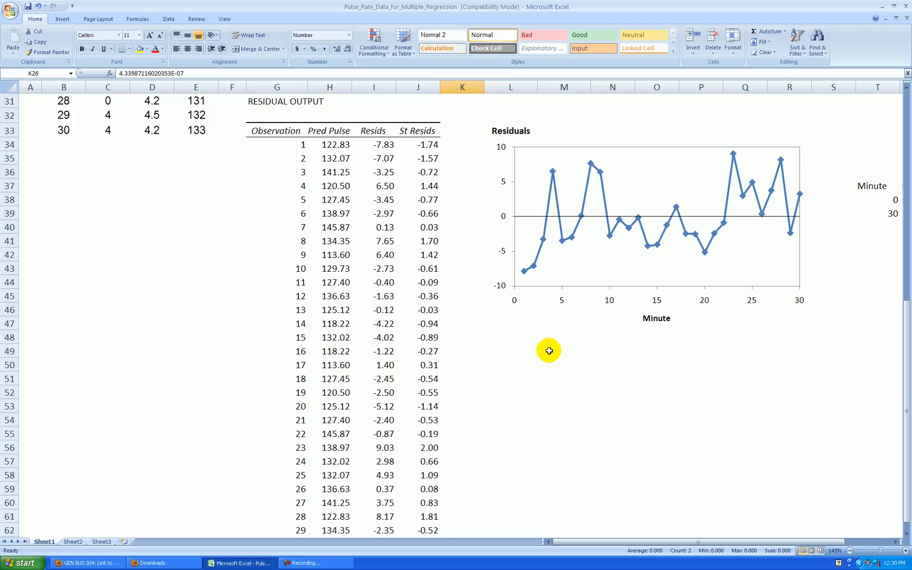
scroll(550, 349, "up", 8)
scroll(563, 329, "up", 3)
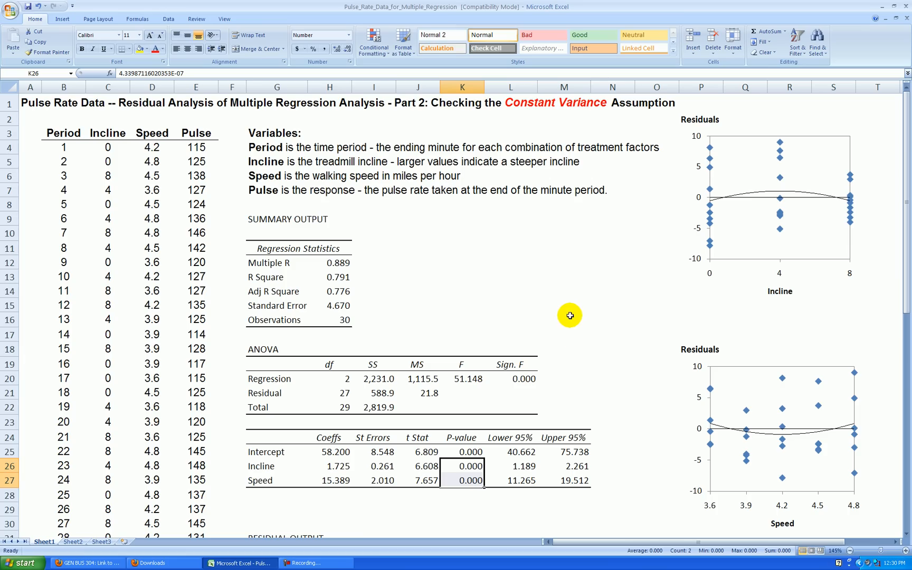
Review the residual output's Pred Pulse and Resids columns and the largest standardized residual, 2.00
left_click(39, 108)
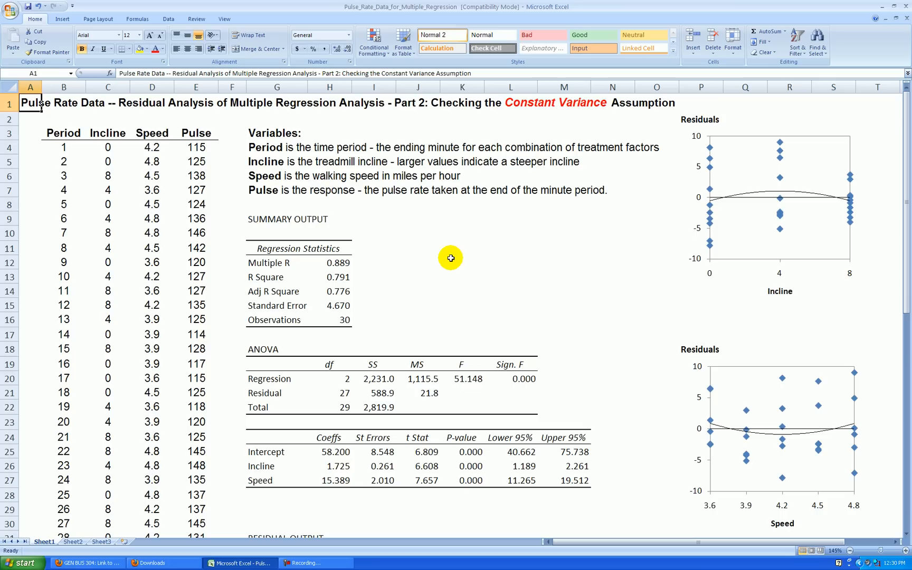
scroll(452, 258, "down", 5)
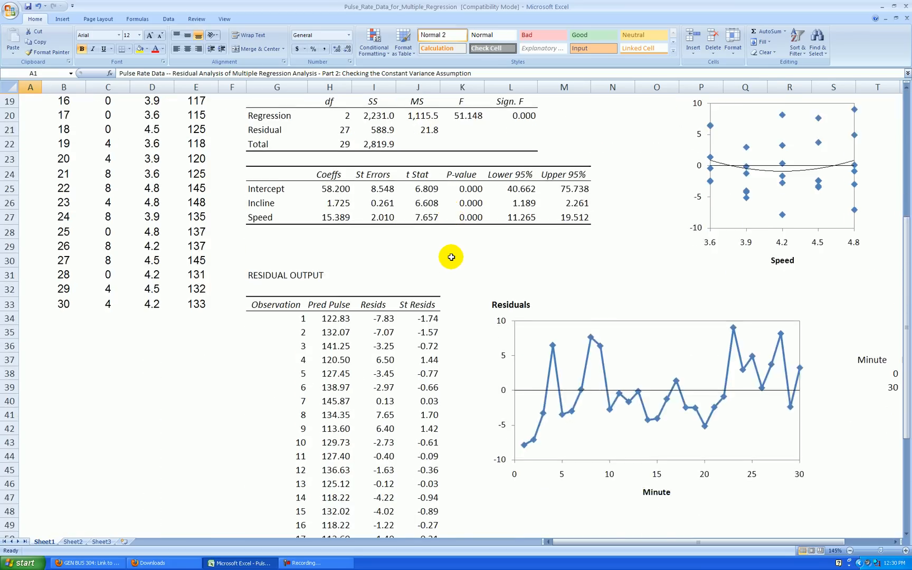
scroll(451, 259, "down", 3)
scroll(452, 258, "down", 2)
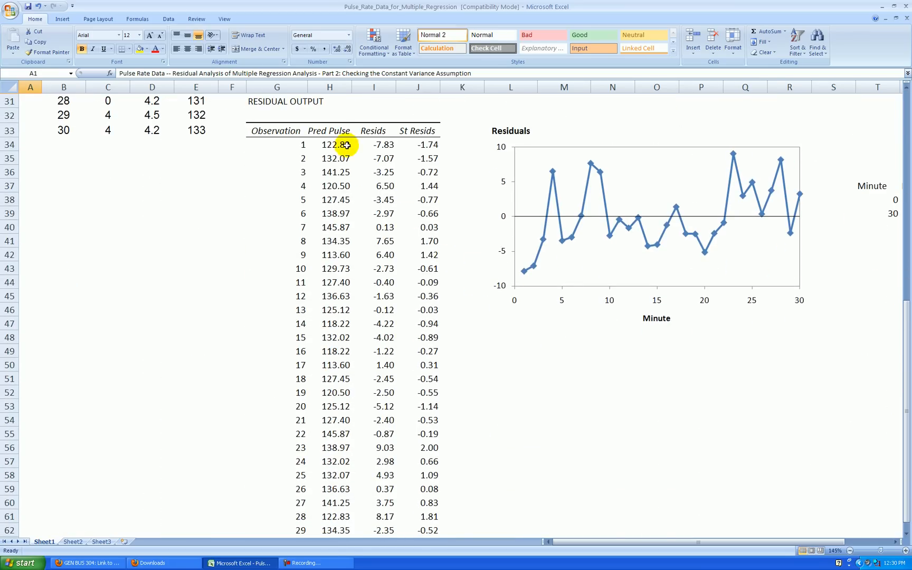
left_click_drag(329, 130, 331, 269)
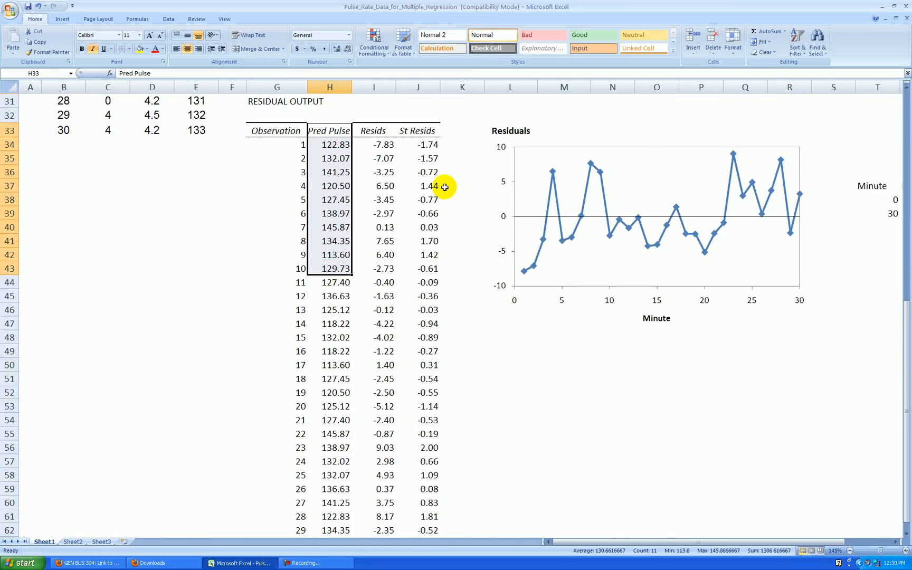
left_click_drag(374, 131, 367, 256)
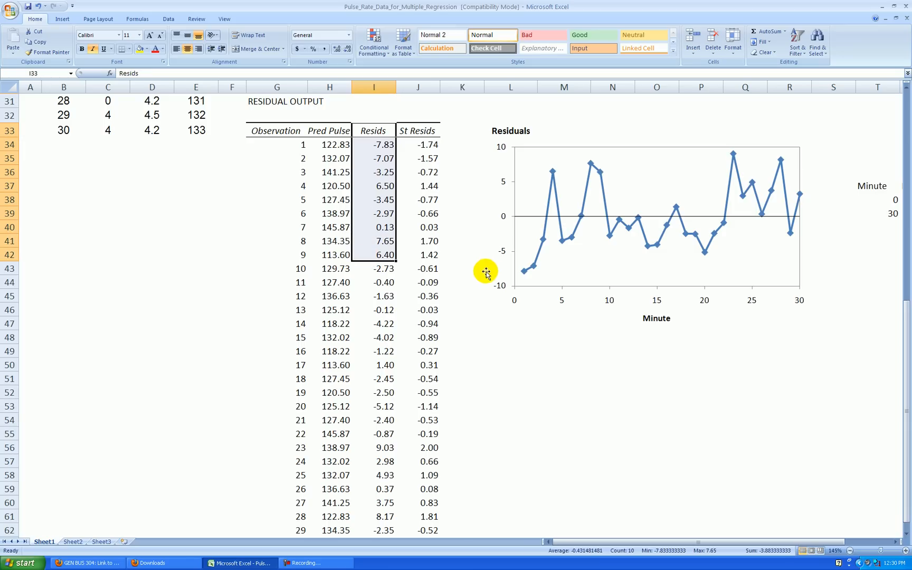
left_click(469, 267)
scroll(502, 339, "up", 6)
scroll(454, 288, "down", 6)
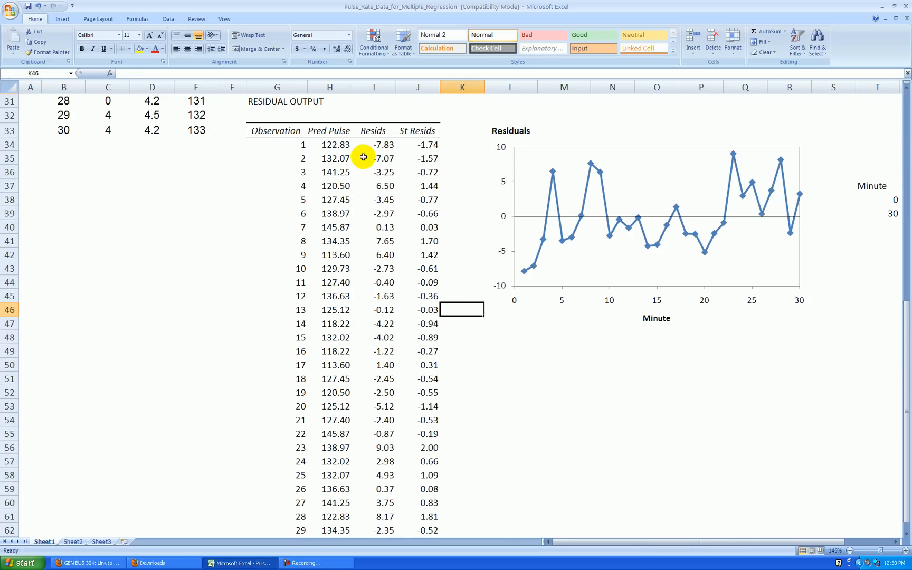
left_click_drag(338, 145, 336, 181)
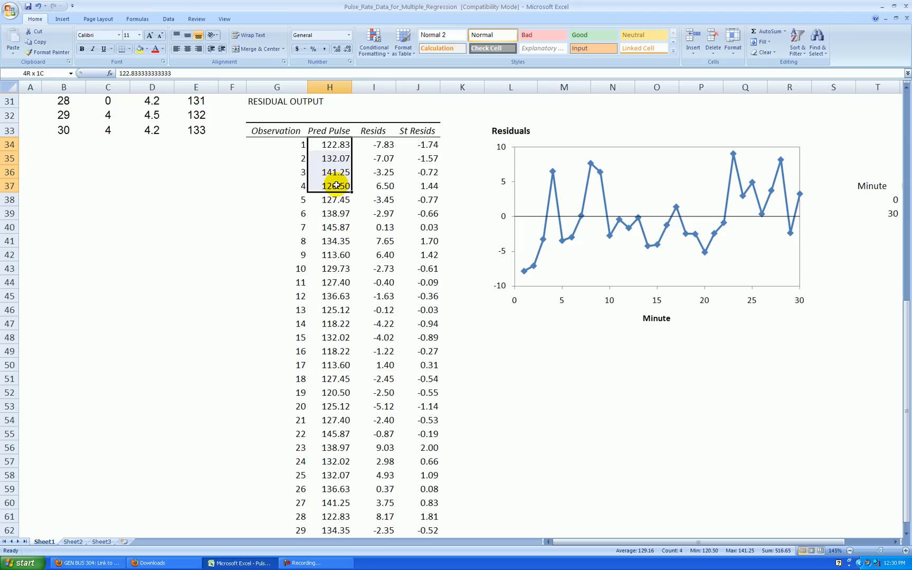
left_click(462, 158)
scroll(445, 185, "up", 3)
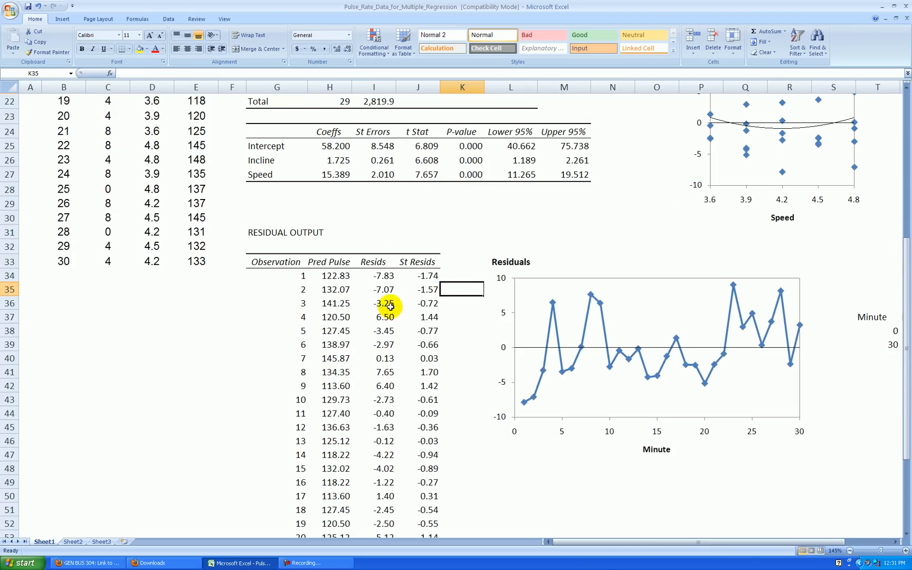
scroll(511, 207, "down", 1)
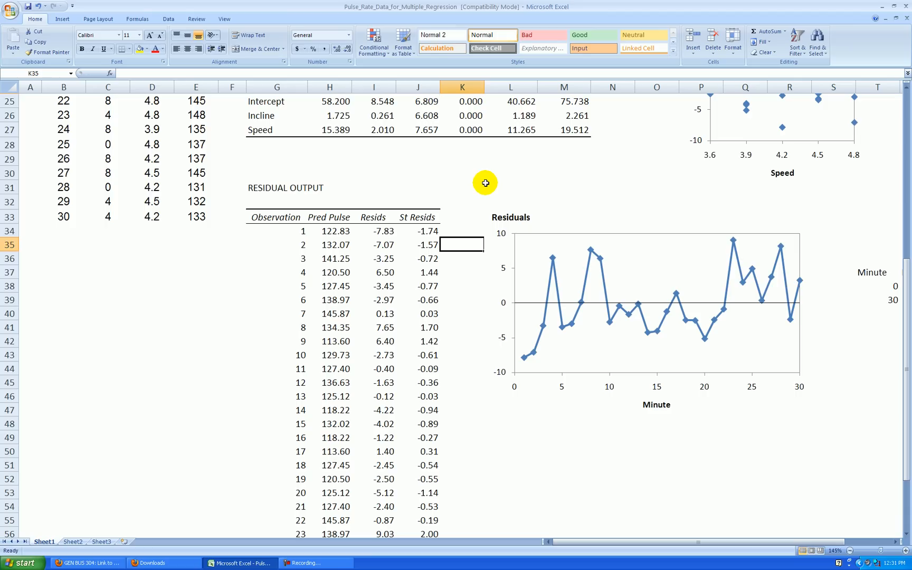
scroll(473, 208, "down", 5)
scroll(473, 207, "down", 5)
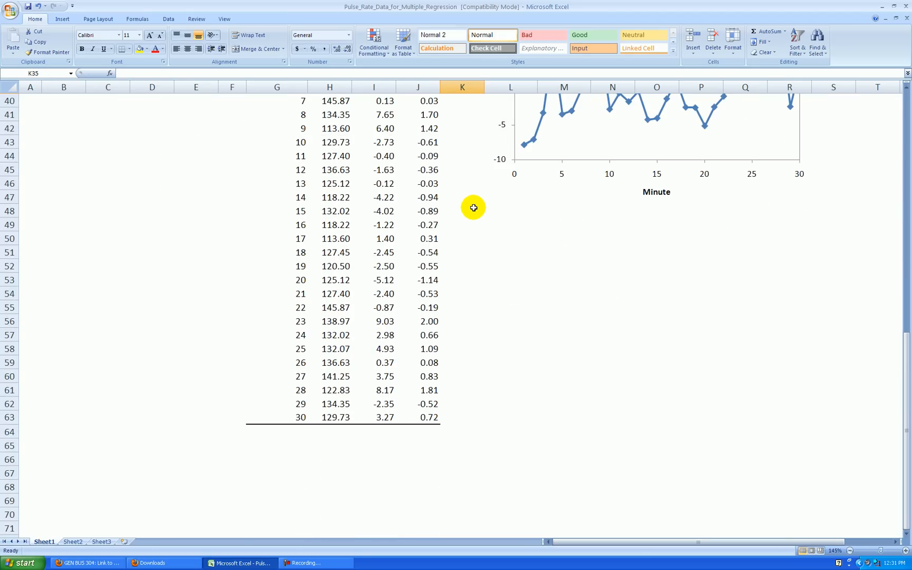
scroll(479, 211, "down", 1)
left_click(429, 279)
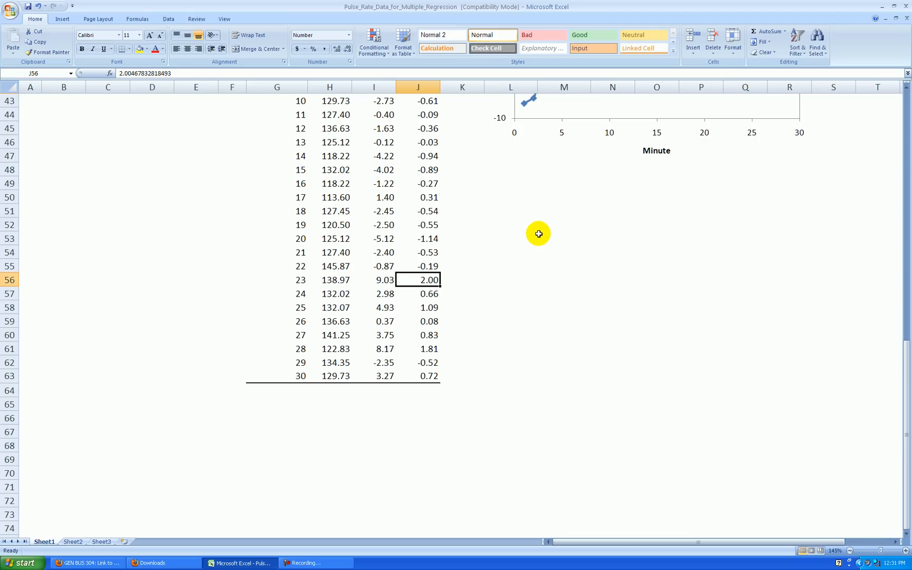
scroll(535, 231, "up", 5)
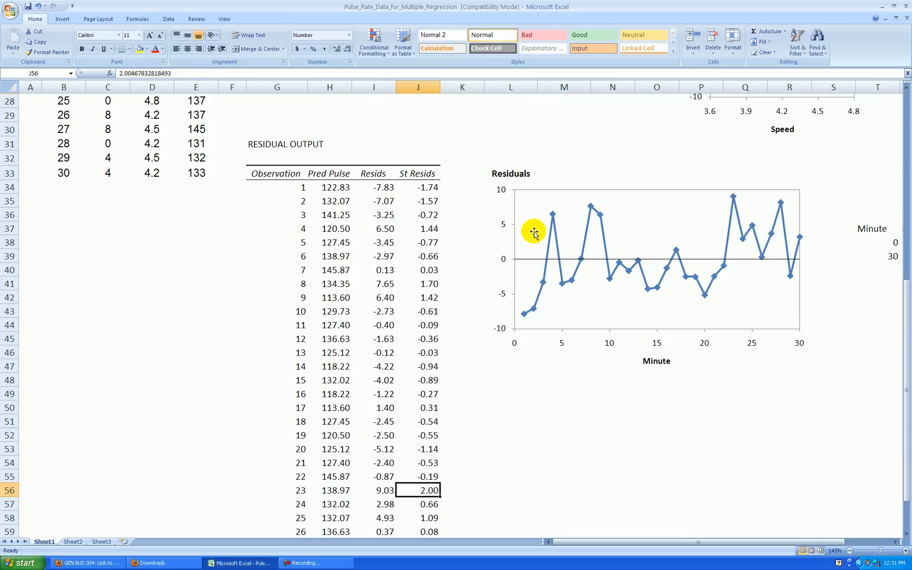
Insert a scatter chart of the residuals against the predicted pulse values
mouse_move(341, 187)
left_mouse_down()
mouse_move(381, 245)
mouse_move(383, 492)
left_mouse_up()
scroll(383, 285, "down", 3)
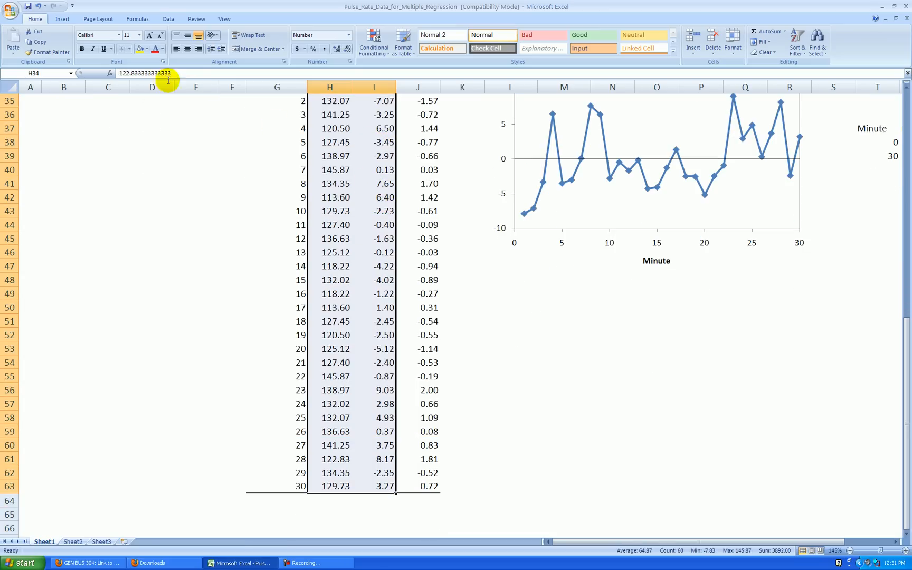
left_click(63, 19)
left_click(254, 41)
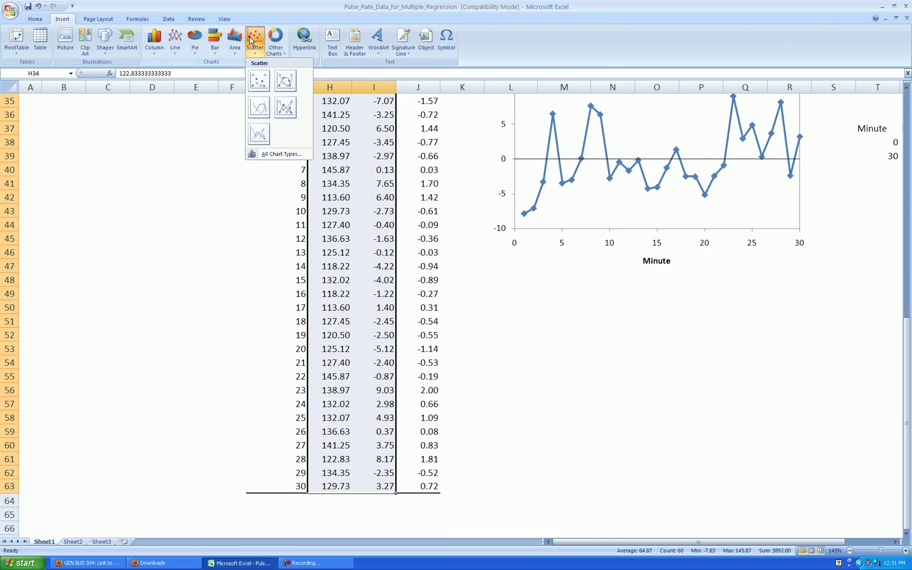
left_click(259, 80)
scroll(663, 285, "down", 3)
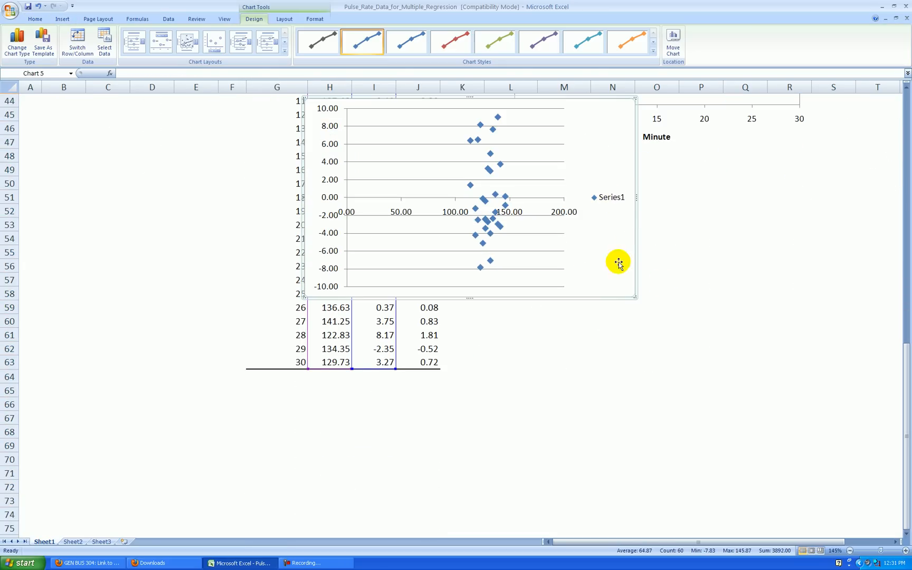
Move the chart to the right of the residual table and delete its Series1 legend
left_click_drag(795, 346, 791, 356)
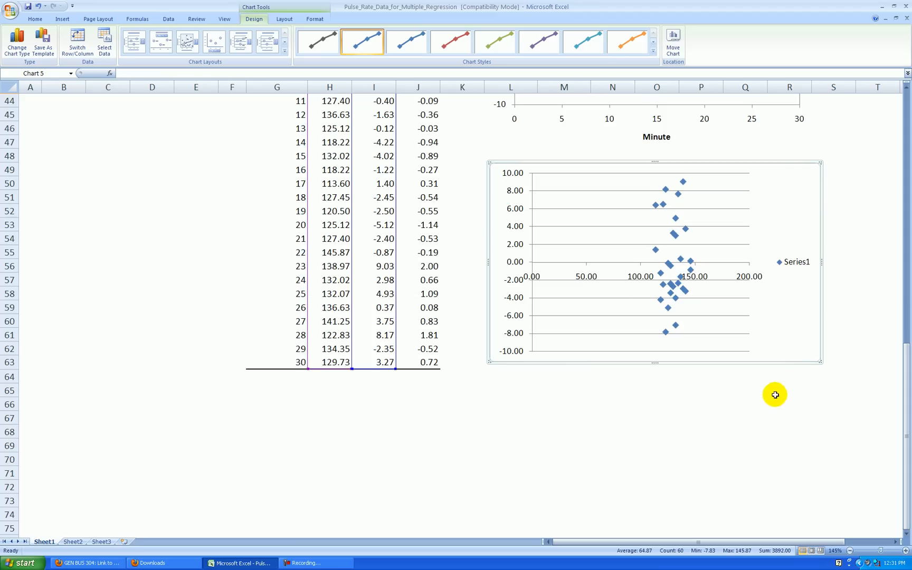
scroll(753, 428, "down", 1)
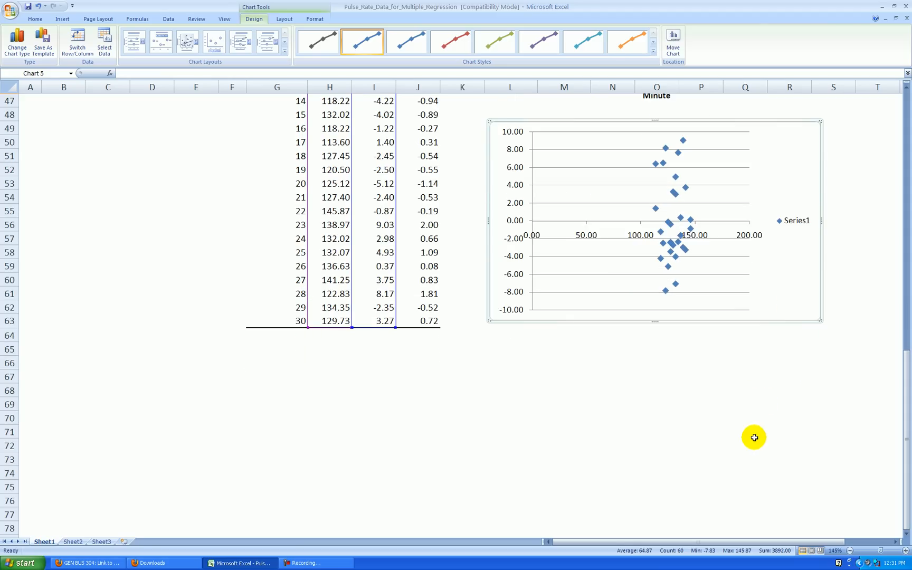
left_click(794, 221)
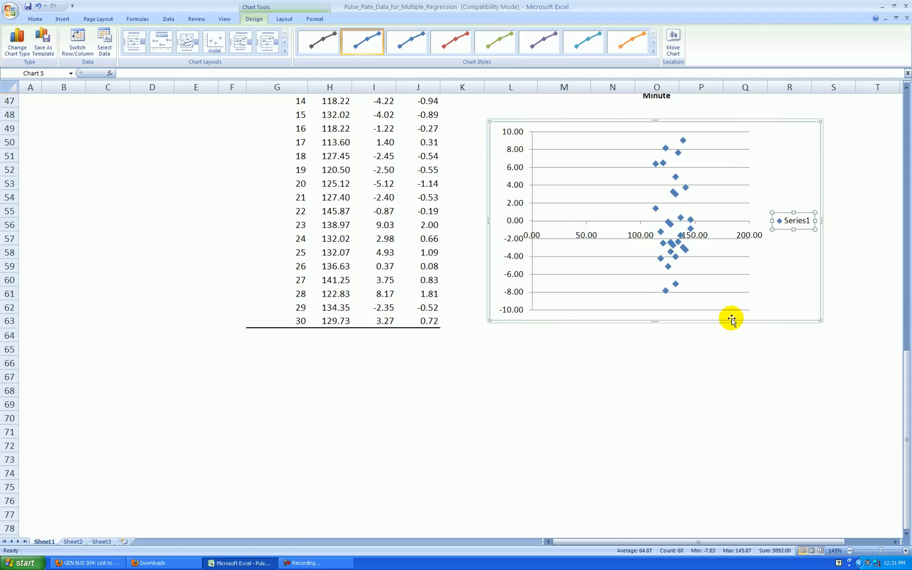
key("Delete")
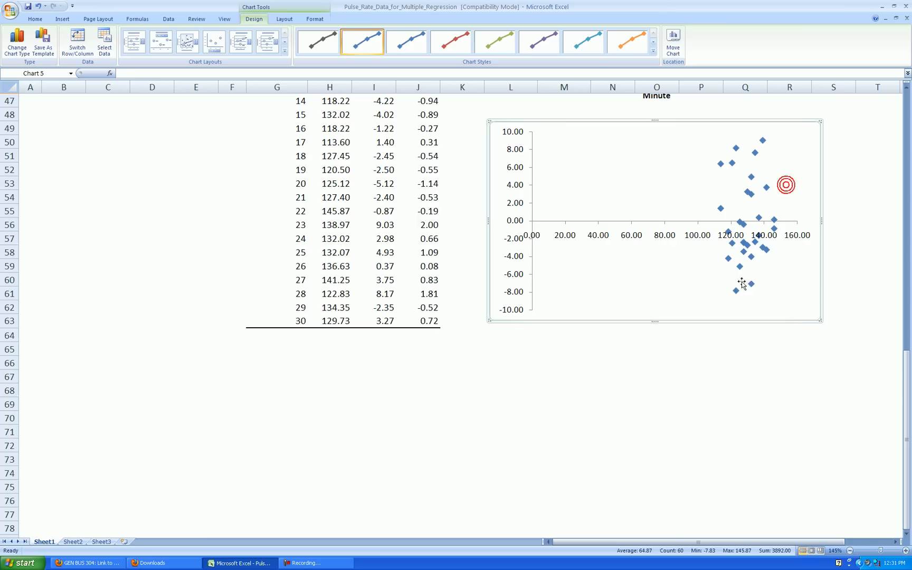
left_click(670, 371)
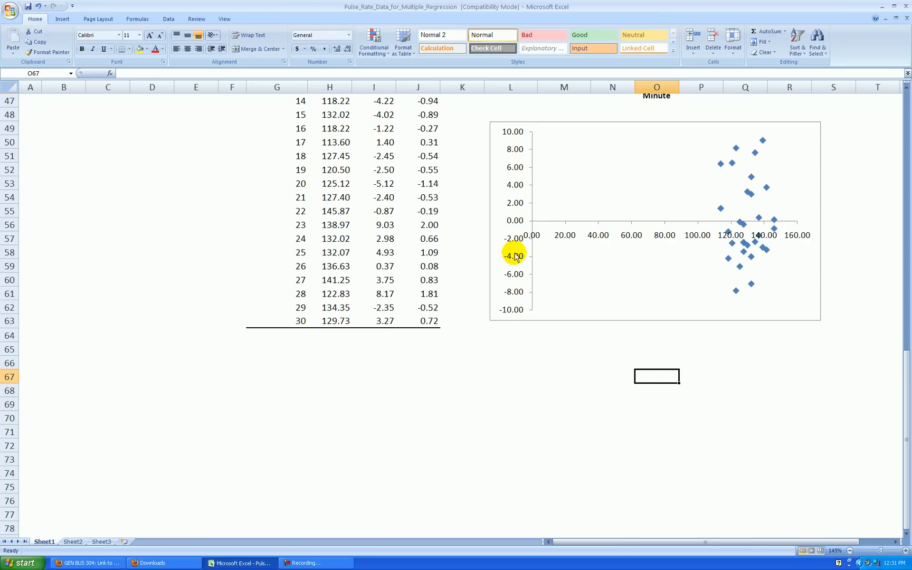
Format the vertical axis: min -10, max 10, major unit 5, horizontal axis crossing at -10, 0 decimals
right_click(514, 186)
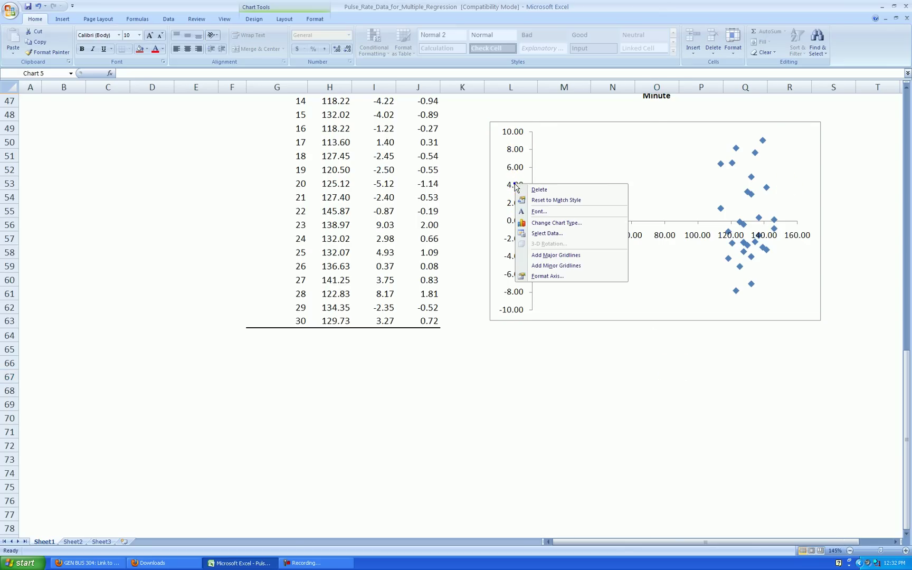
left_click(550, 277)
left_click(472, 185)
left_click(472, 195)
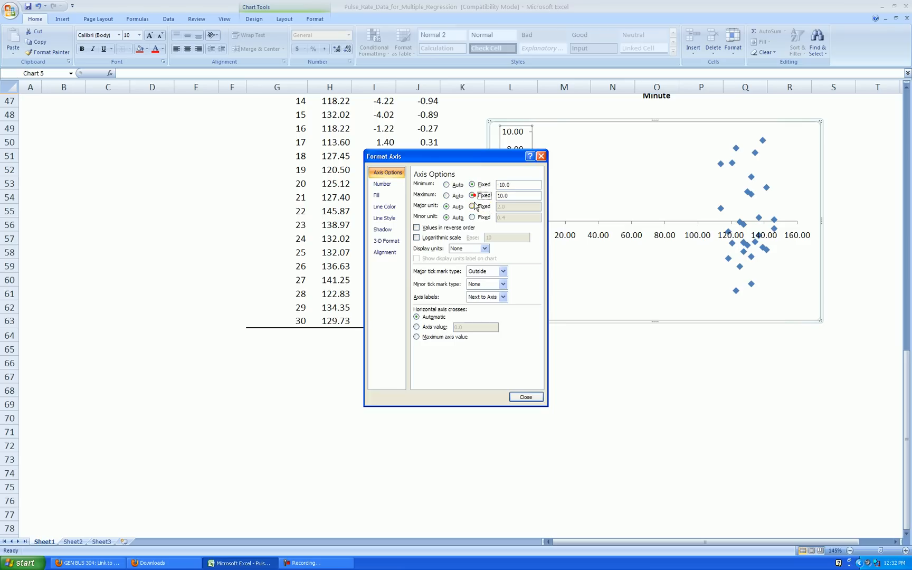
double_click(500, 206)
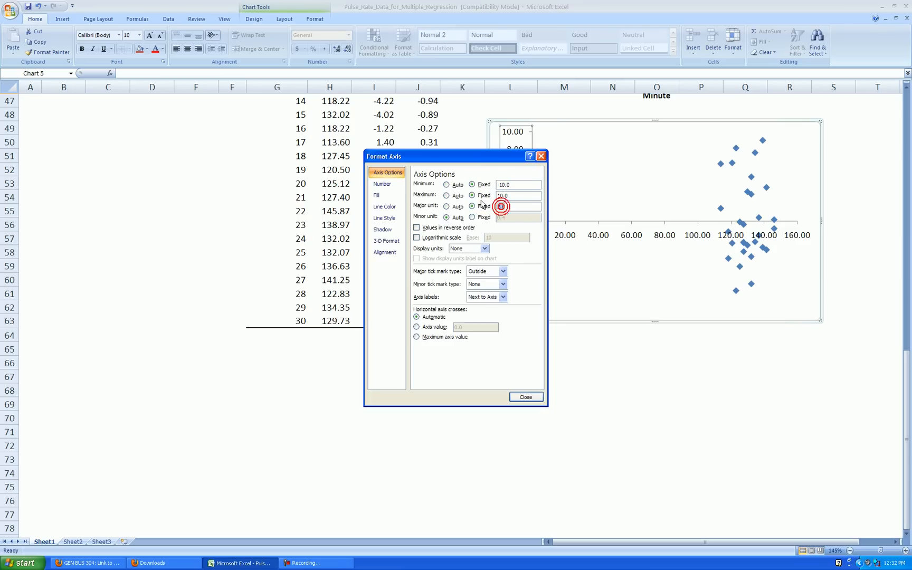
type("5")
left_click_drag(504, 156, 529, 128)
left_click(440, 298)
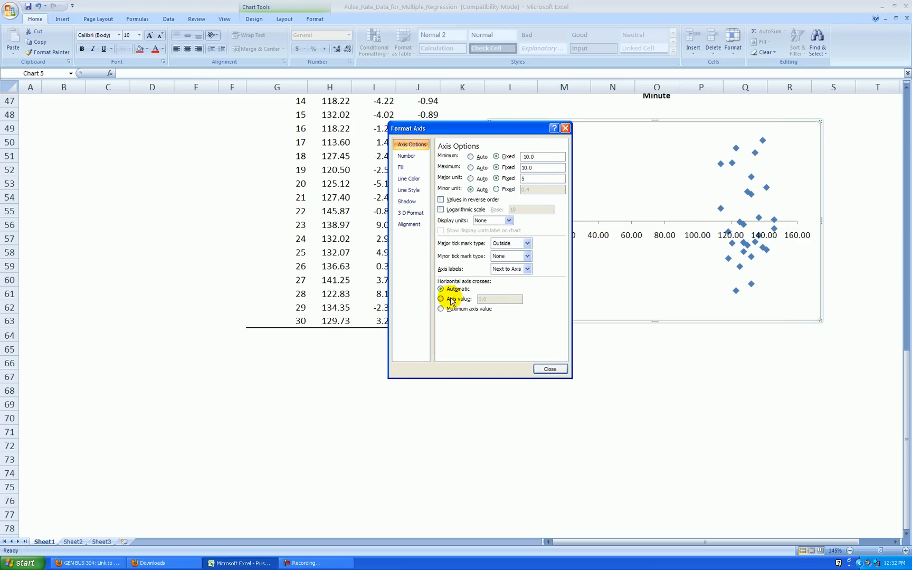
type("-10")
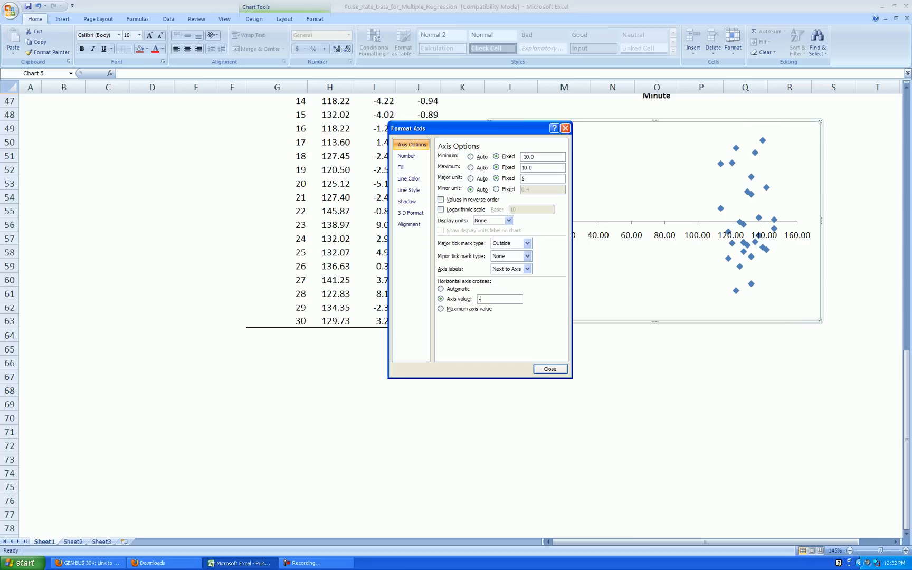
left_click(406, 156)
left_click(518, 156)
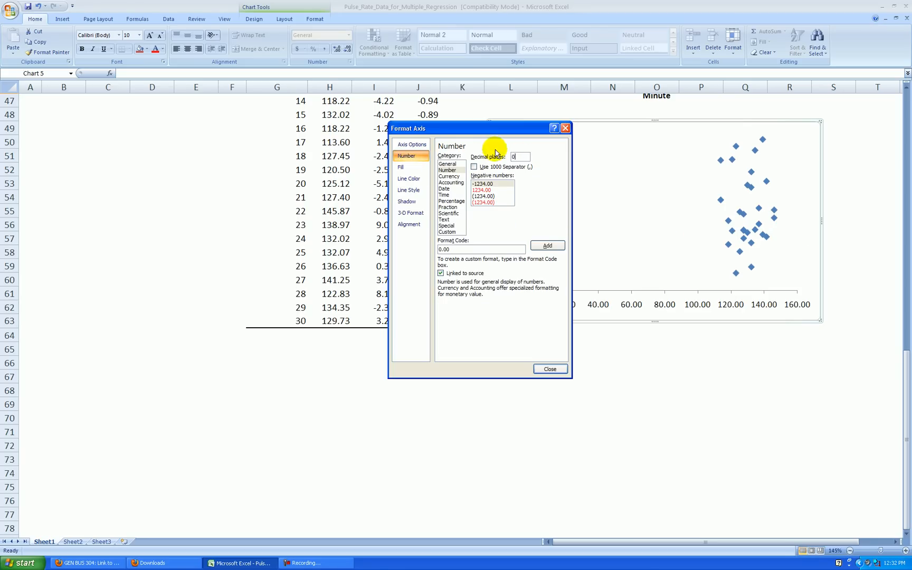
left_click(550, 368)
left_click(612, 376)
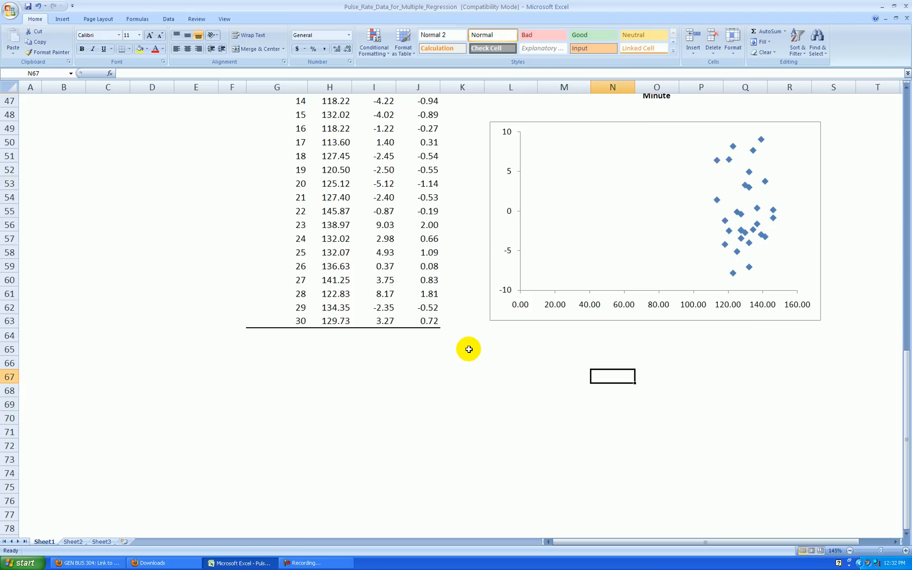
scroll(474, 346, "up", 3)
scroll(474, 346, "up", 6)
scroll(474, 346, "down", 3)
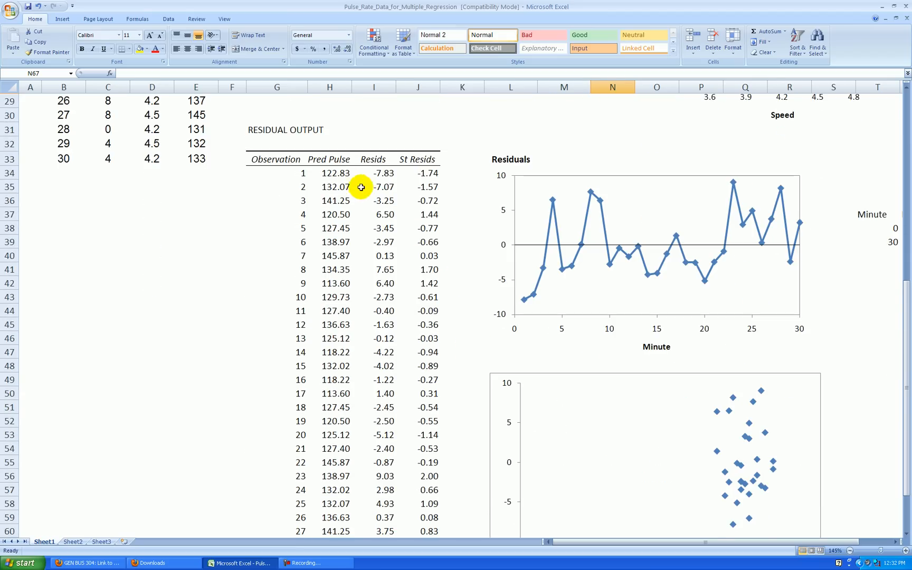
scroll(399, 206, "down", 1)
Select the Pred Pulse column to read its range, 113.60 to 145.87, in the status bar
mouse_move(335, 129)
left_mouse_down()
mouse_move(354, 561)
mouse_move(345, 455)
left_mouse_up()
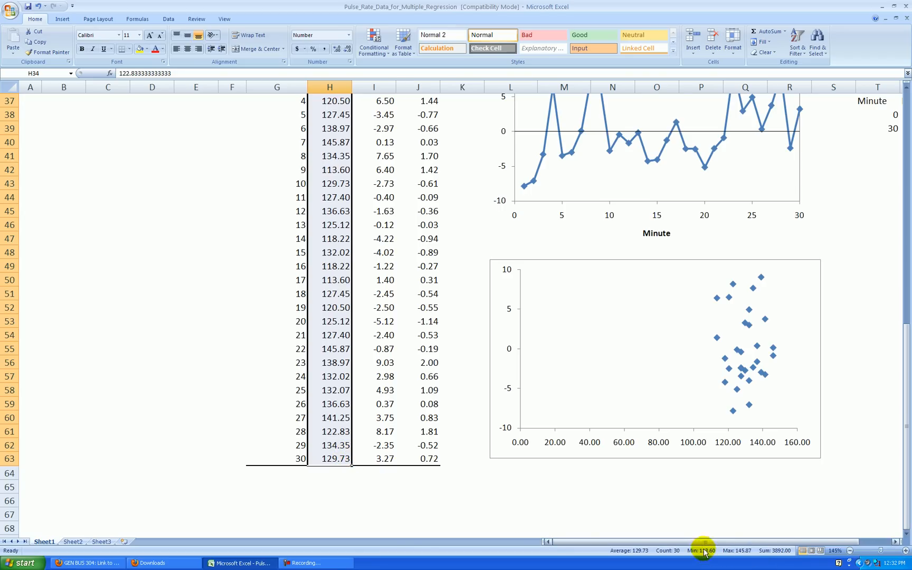
scroll(788, 471, "down", 1)
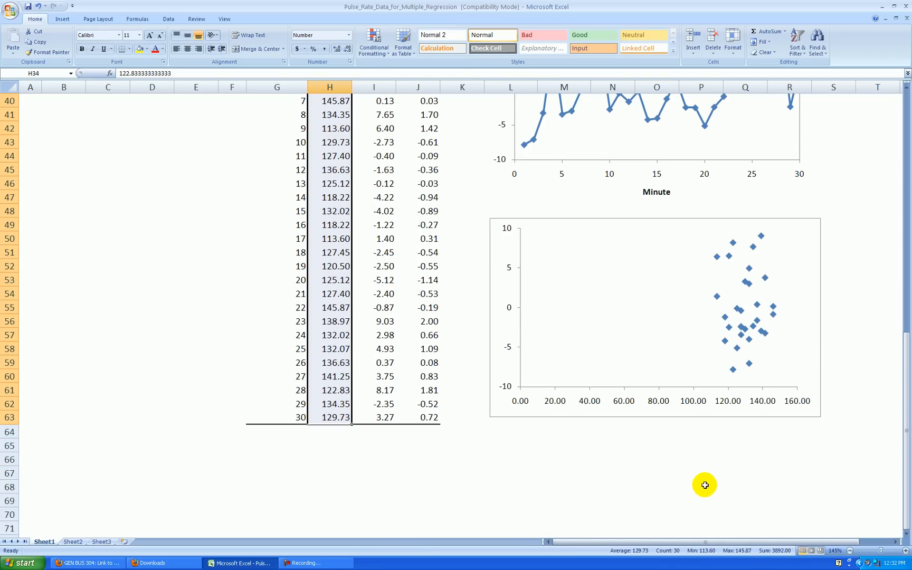
Format the horizontal axis: min 110, max 150, major unit 10, 0 decimal places
left_click(618, 443)
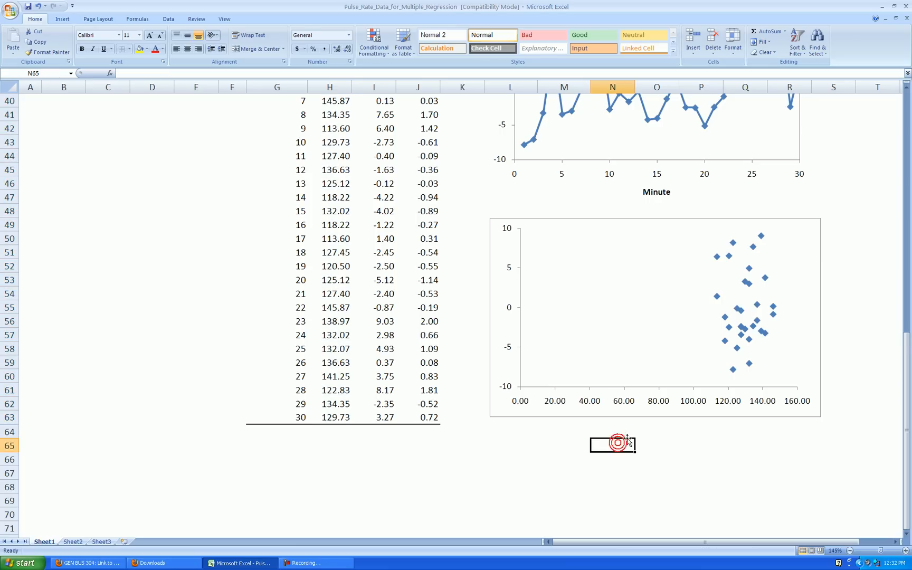
scroll(619, 443, "down", 2)
right_click(627, 320)
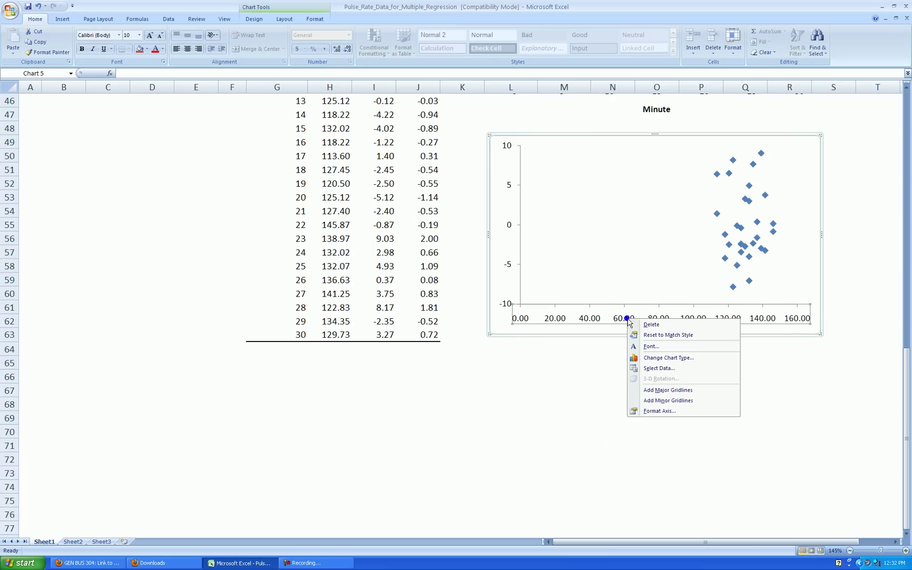
left_click(659, 411)
left_click(498, 156)
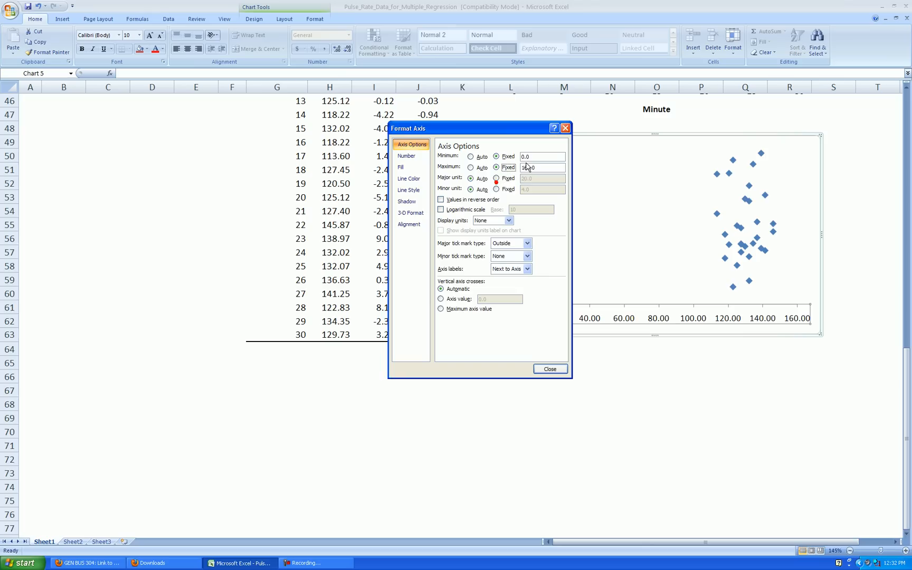
left_click(497, 177)
type("110")
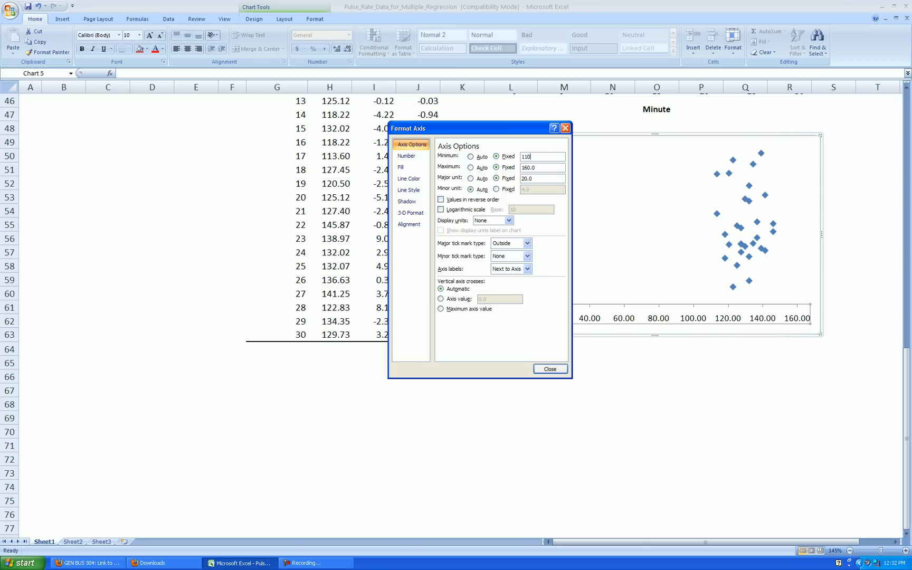
key("Tab")
type("1")
key("Tab")
type("1")
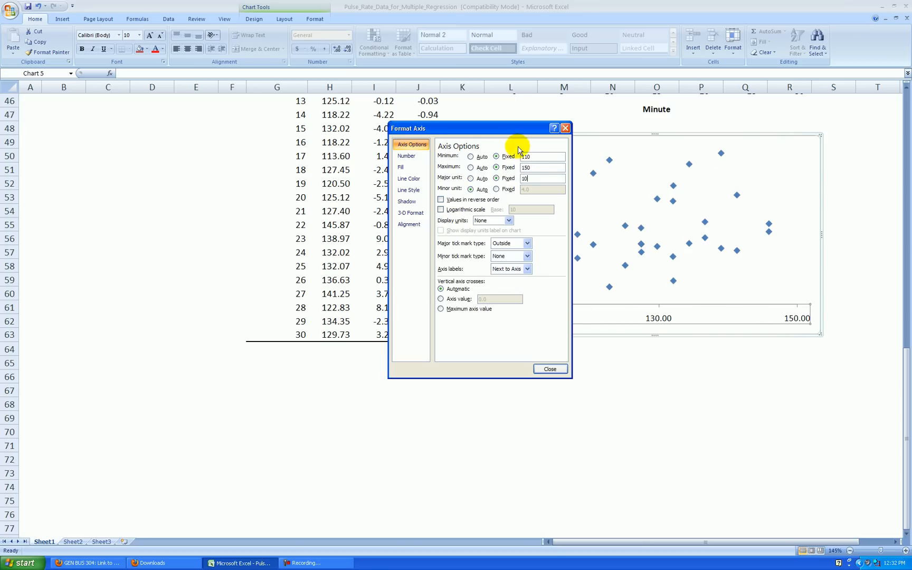
left_click(407, 155)
type("0")
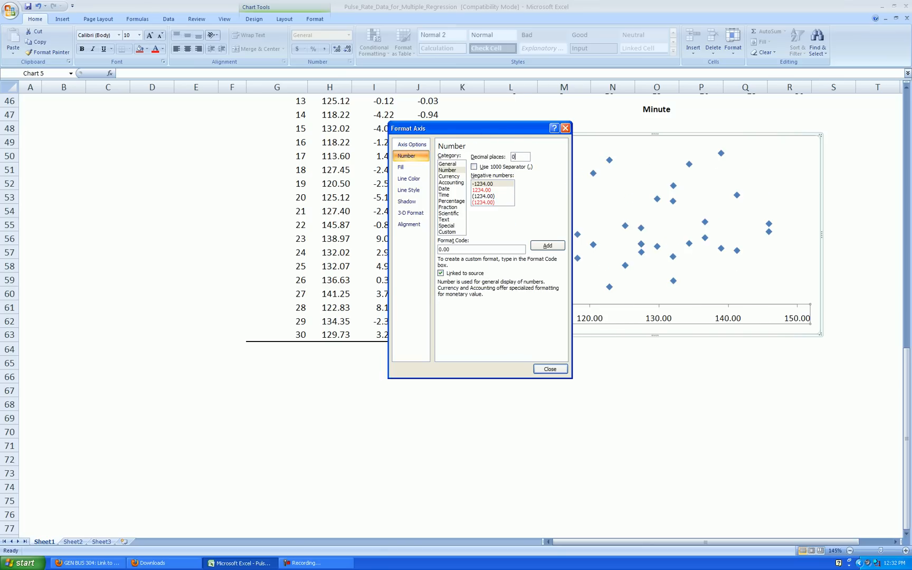
left_click(562, 370)
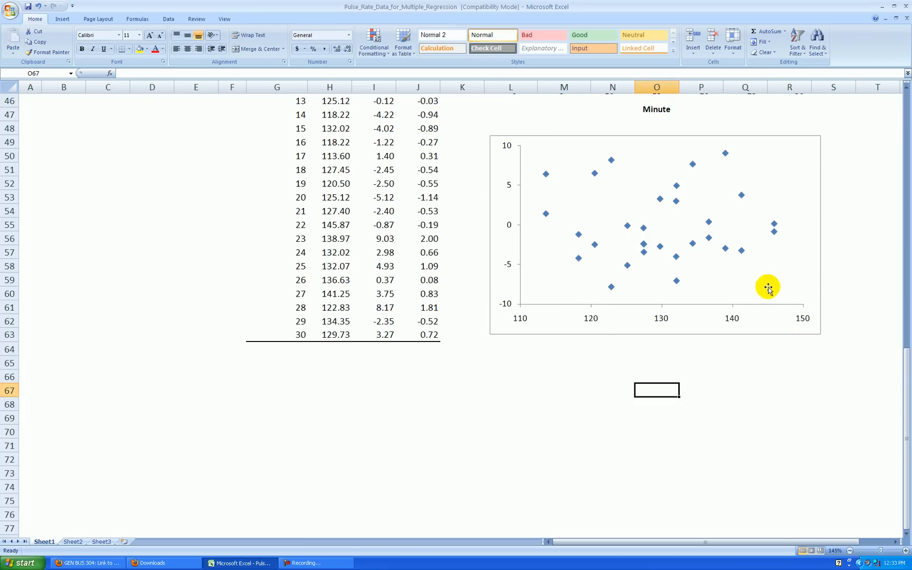
Make the chart taller and narrower and give its plot area a solid-line border
left_click(677, 333)
scroll(730, 362, "down", 1)
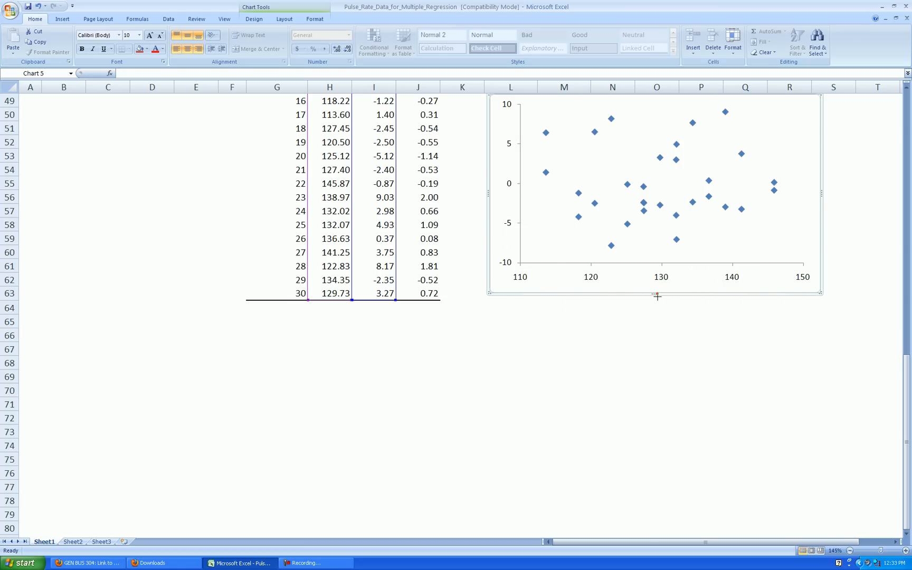
left_click_drag(658, 295, 658, 316)
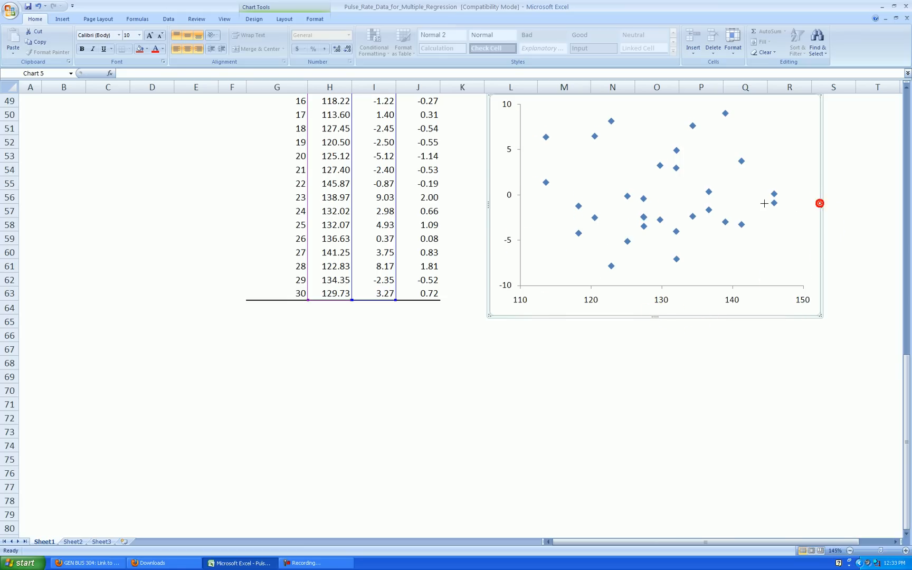
left_click_drag(819, 204, 757, 204)
scroll(787, 264, "up", 2)
scroll(787, 264, "down", 1)
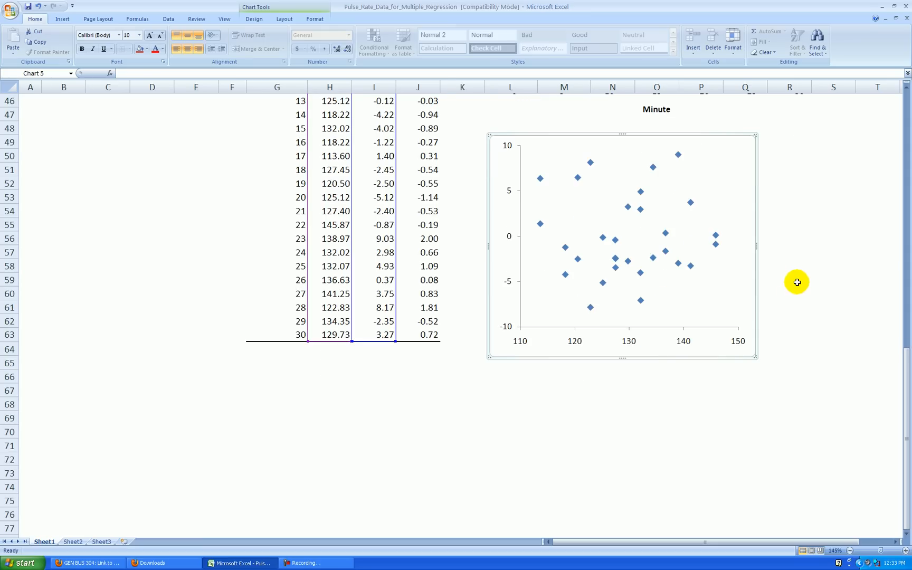
scroll(797, 282, "down", 1)
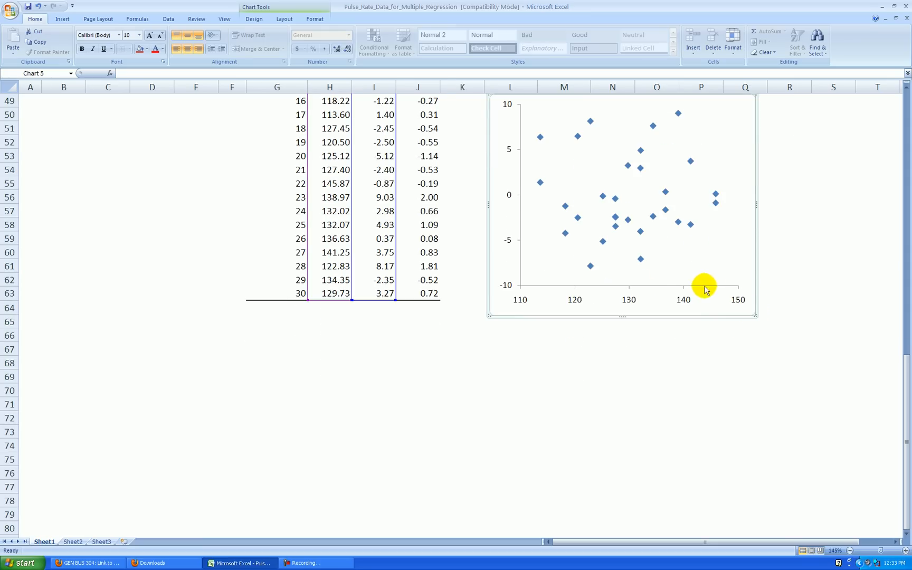
right_click(719, 277)
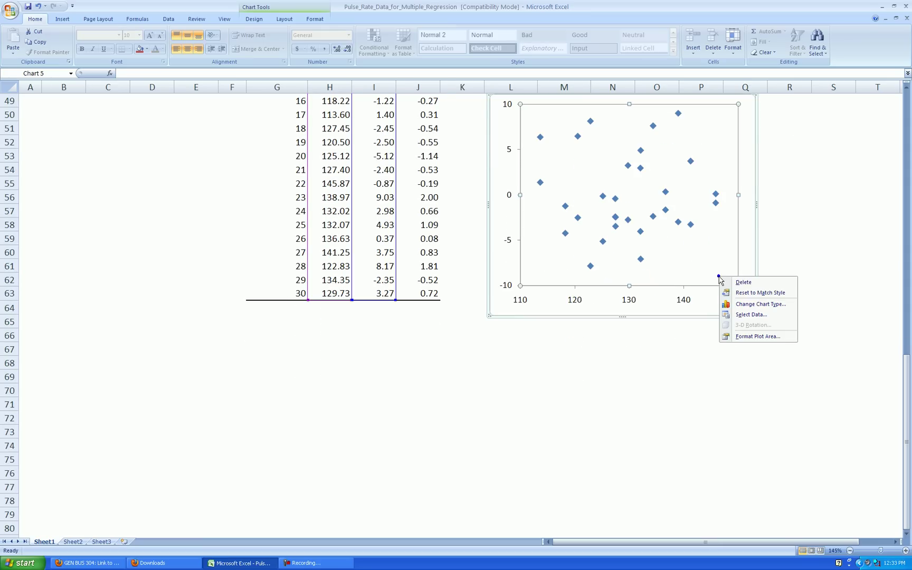
left_click(757, 336)
left_click(412, 156)
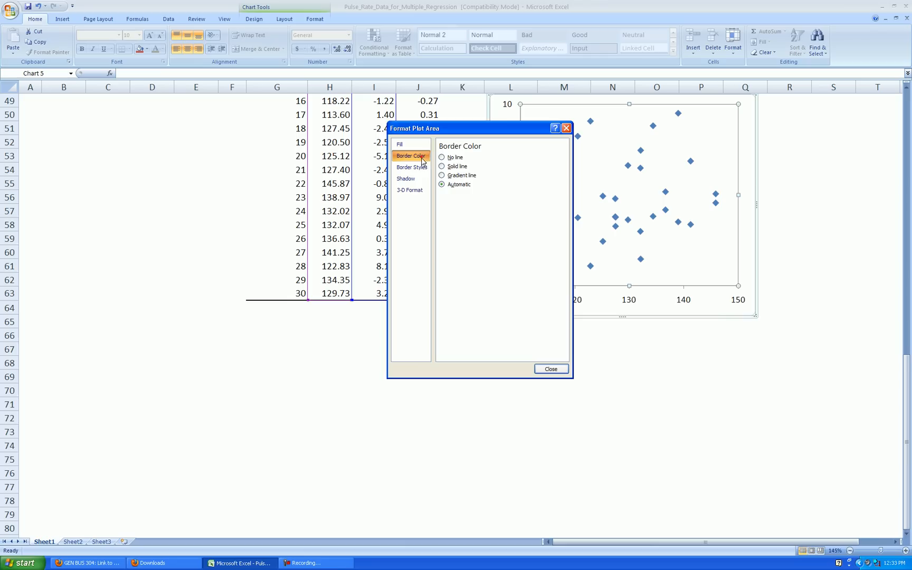
left_click(441, 165)
left_click(552, 368)
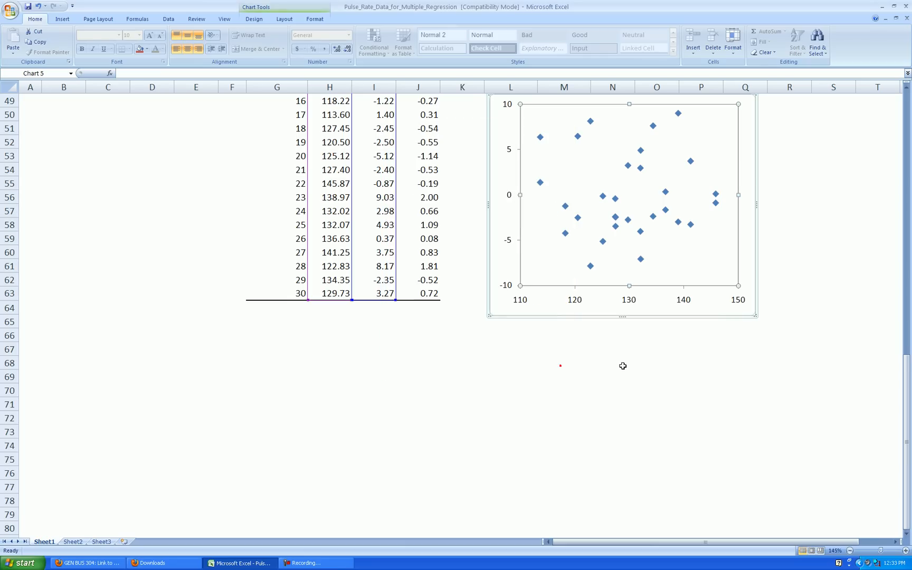
left_click(645, 365)
left_click(728, 318)
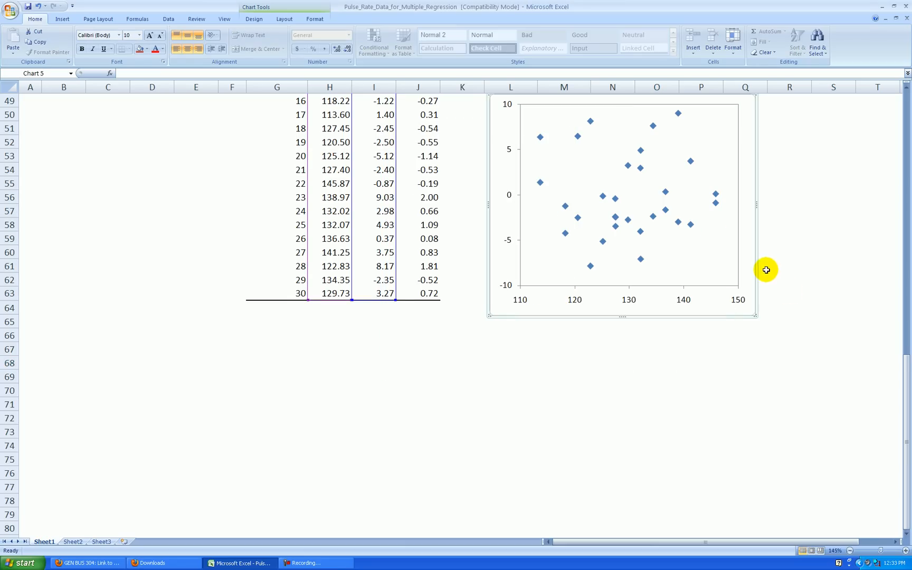
Add a 'Fitted Values' title below the chart's horizontal axis
left_click(284, 19)
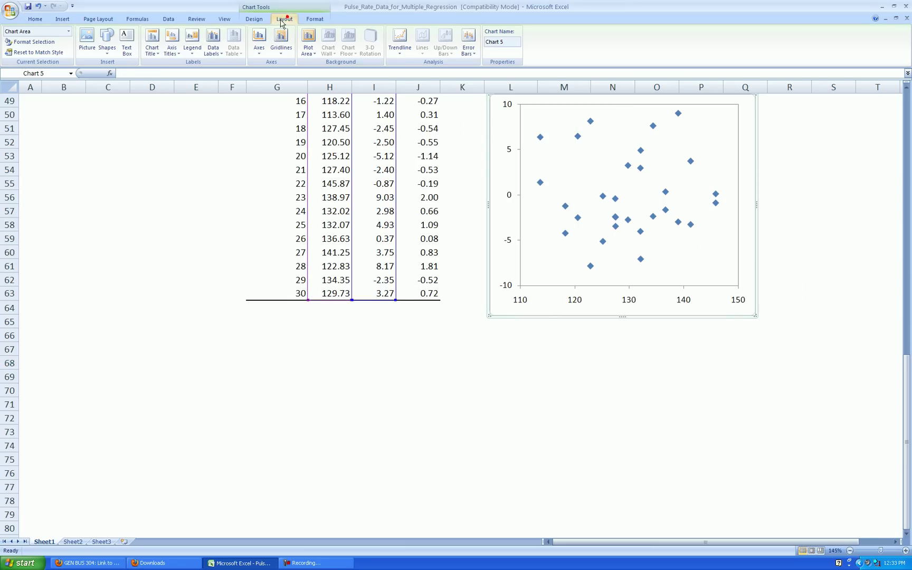
left_click(174, 49)
left_click(313, 92)
type("F")
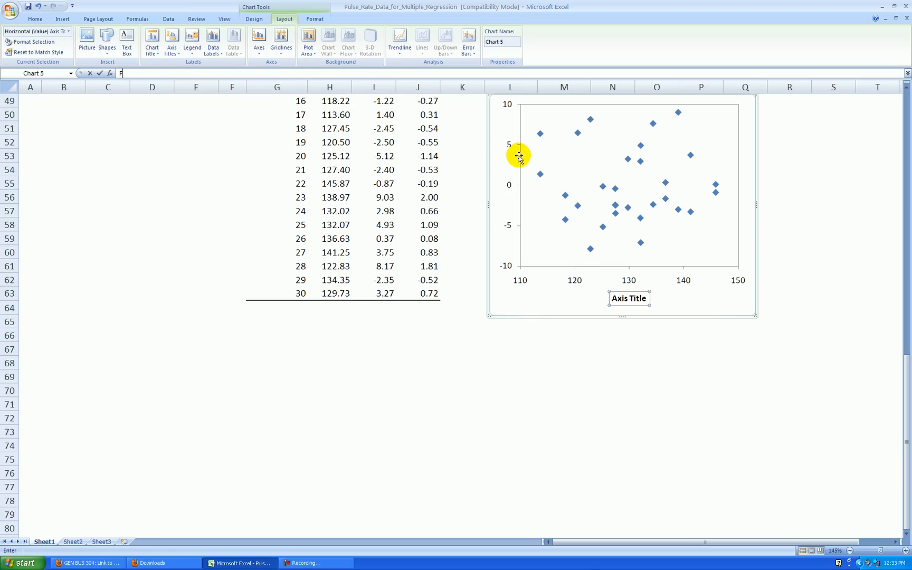
type("itted Values")
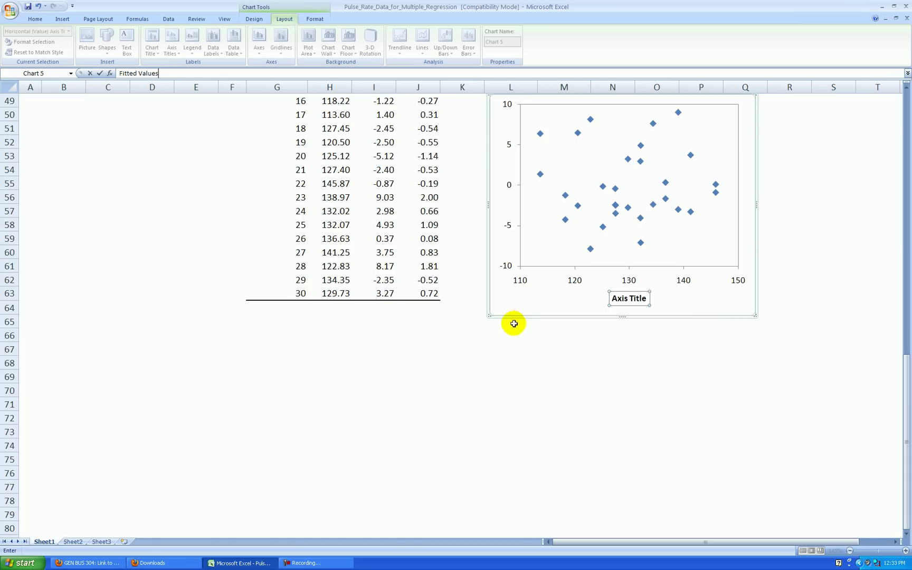
left_click(513, 318)
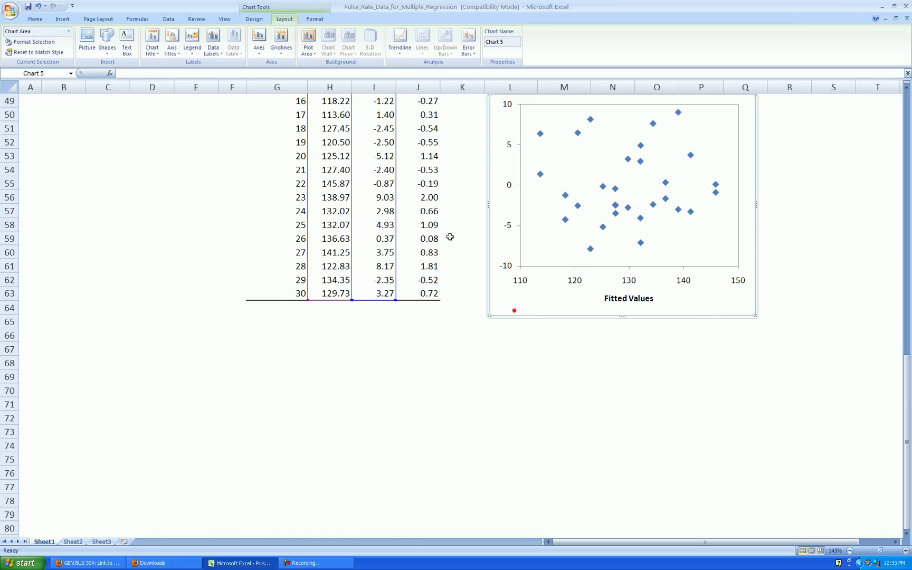
left_click(492, 345)
scroll(493, 346, "up", 4)
Enter a 'Residuals' heading in cell L48 above the chart and make it bold
left_click(510, 252)
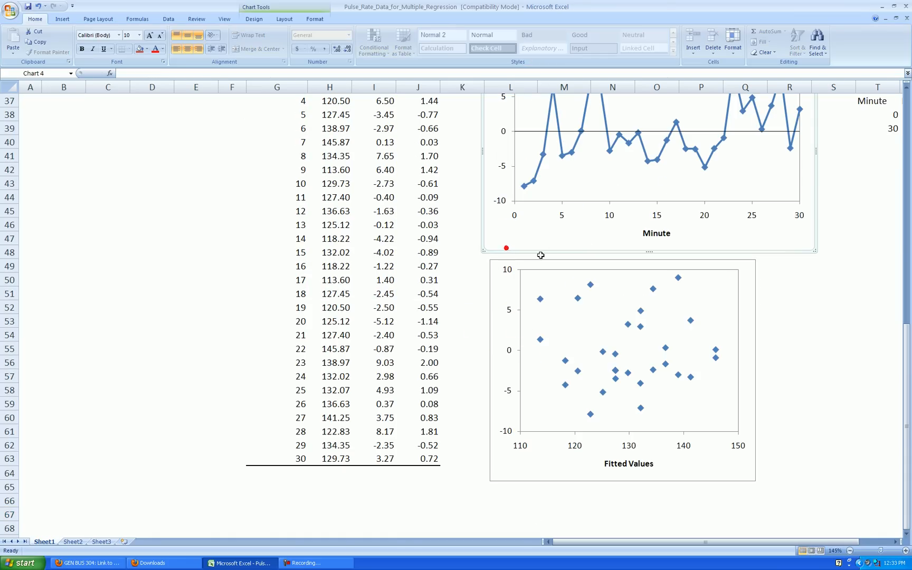
left_click(547, 261)
type("Residuals")
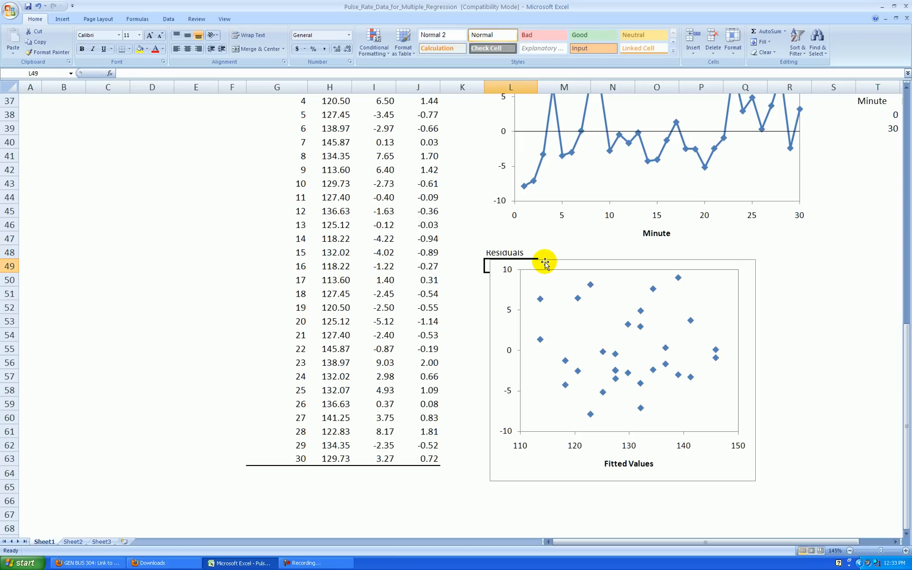
left_click(525, 255)
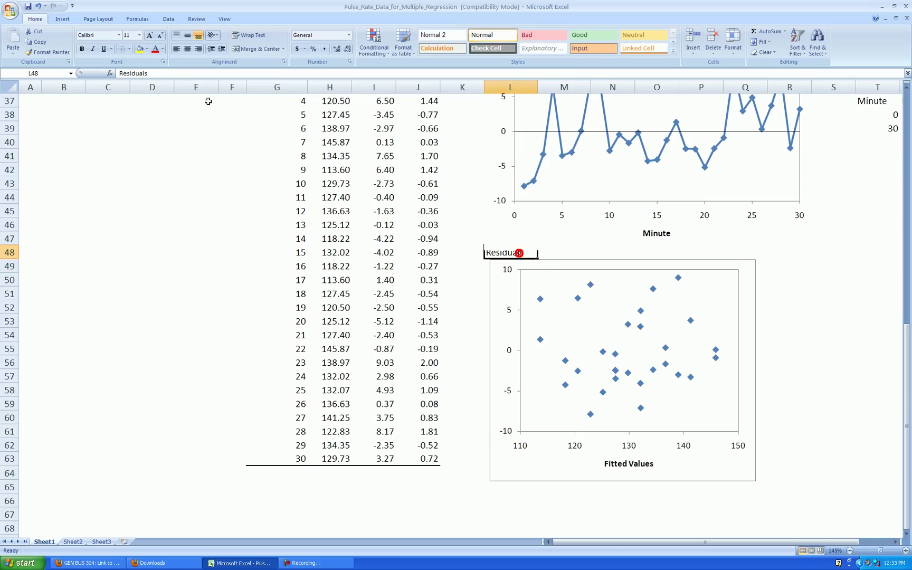
left_click(81, 49)
left_click(704, 238)
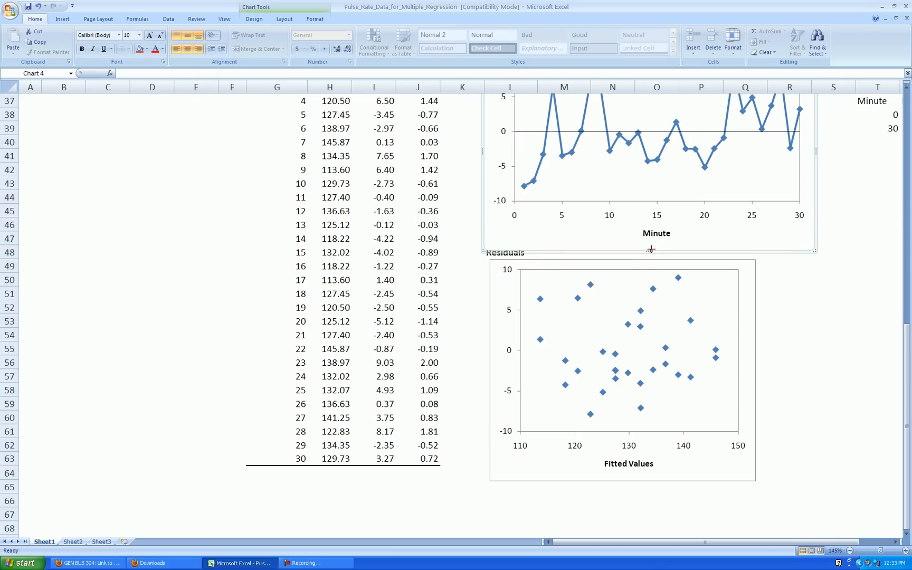
Narrow the residuals chart by dragging its right edge left
left_click(788, 278)
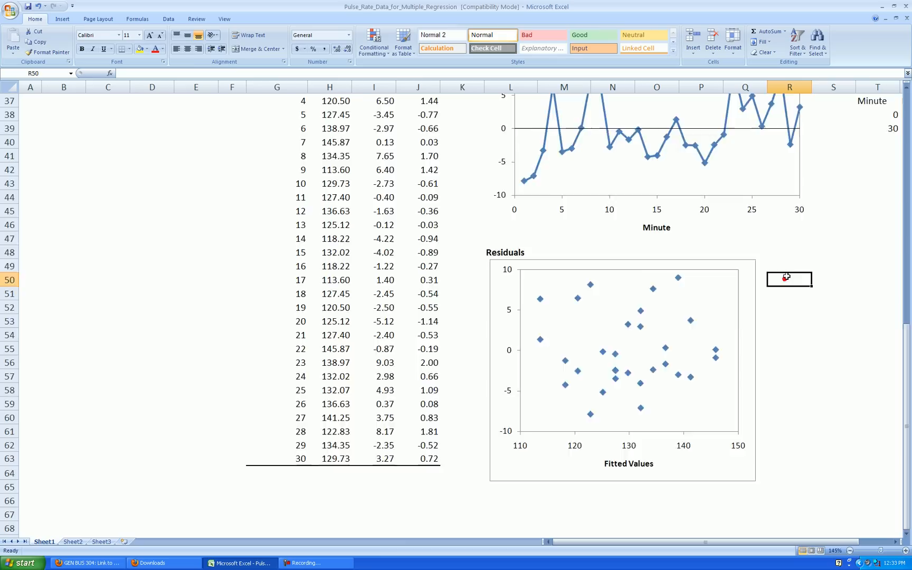
scroll(788, 278, "down", 2)
left_click(755, 274)
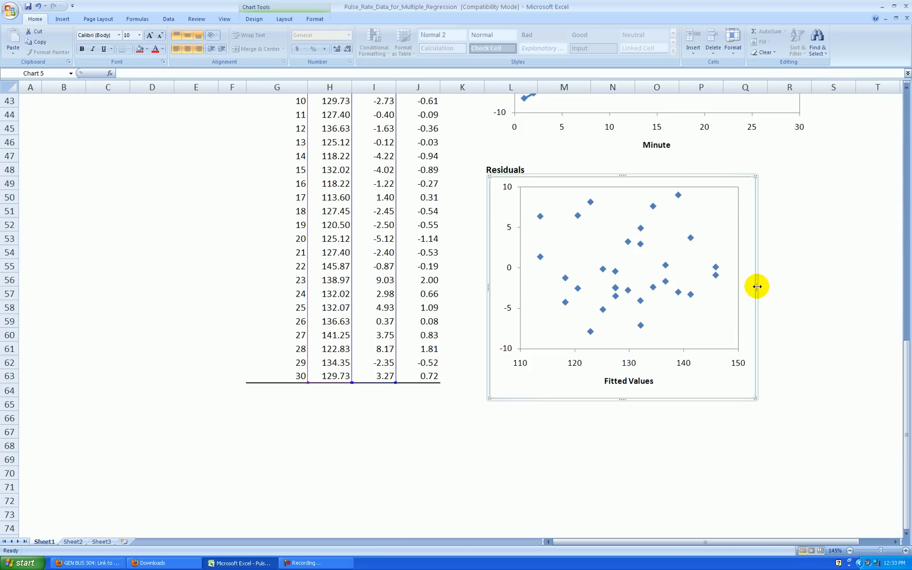
left_click_drag(757, 287, 723, 289)
left_click(790, 275)
left_click(729, 294)
left_click(754, 291)
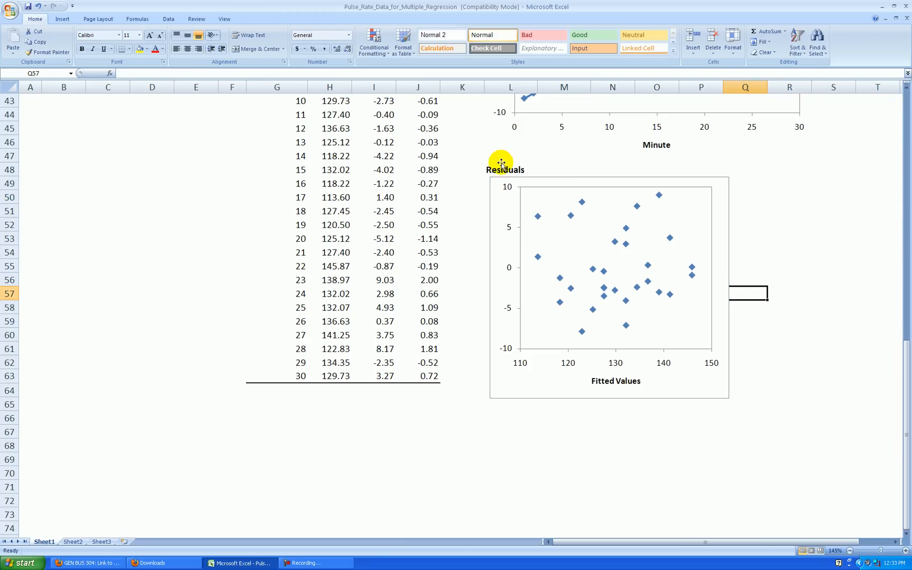
left_click(486, 170)
left_click_drag(463, 170, 741, 399)
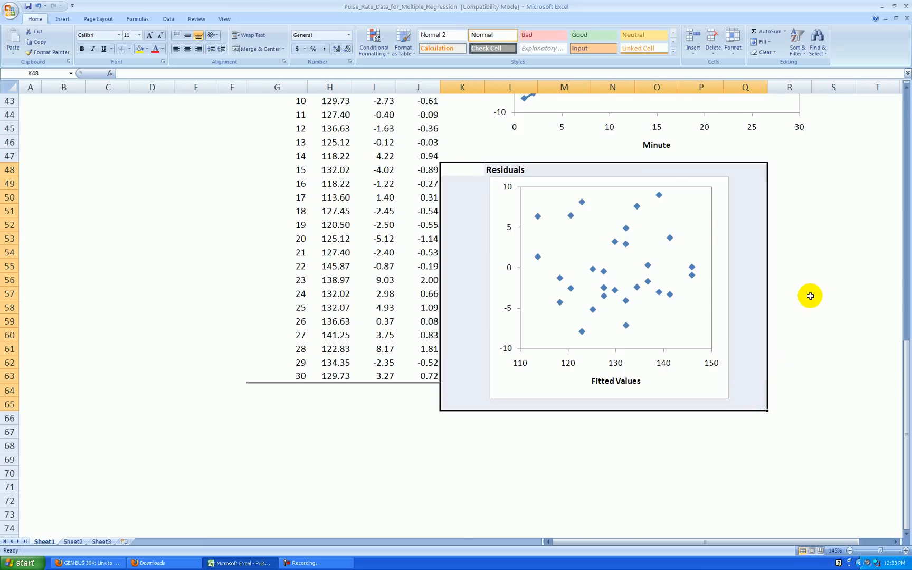
left_click(821, 279)
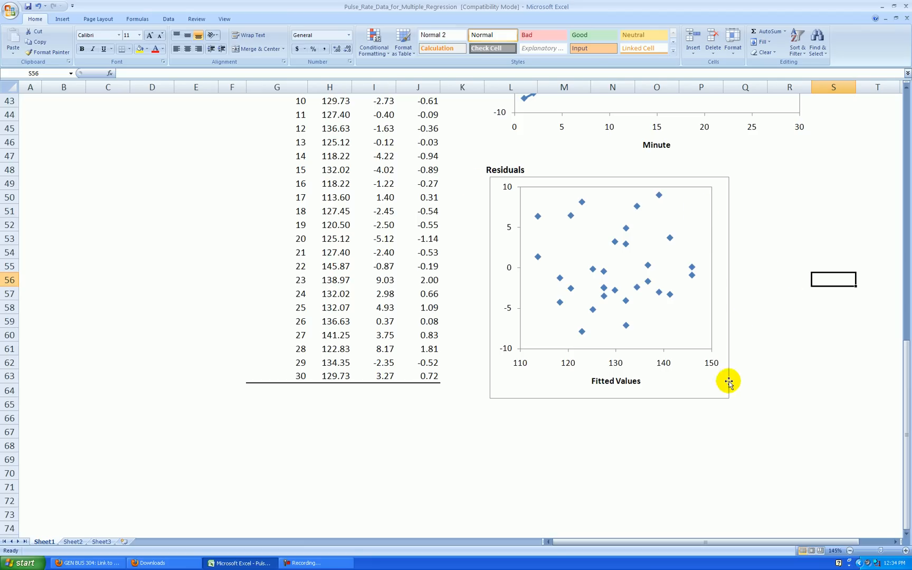
scroll(748, 363, "down", 2)
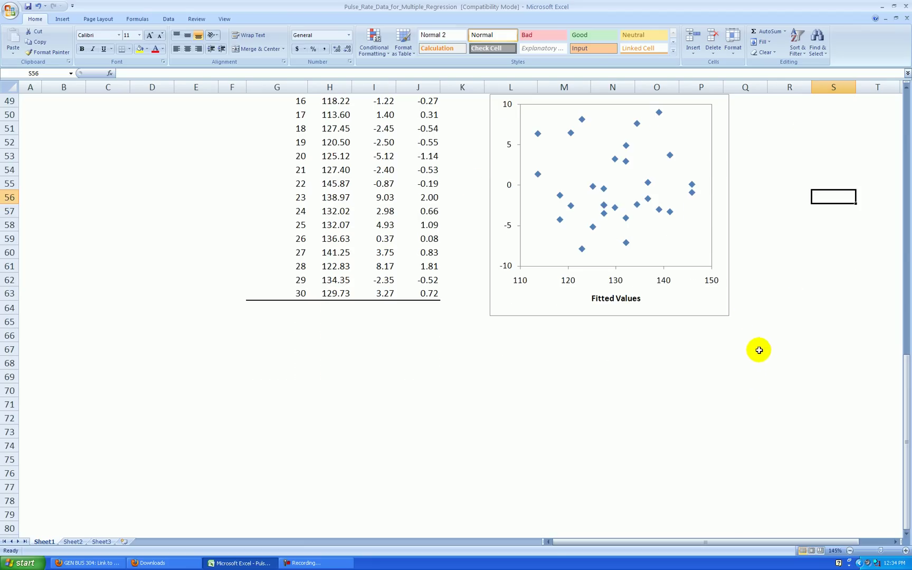
Set the chart area's border colour to No line to remove the outer border
right_click(721, 304)
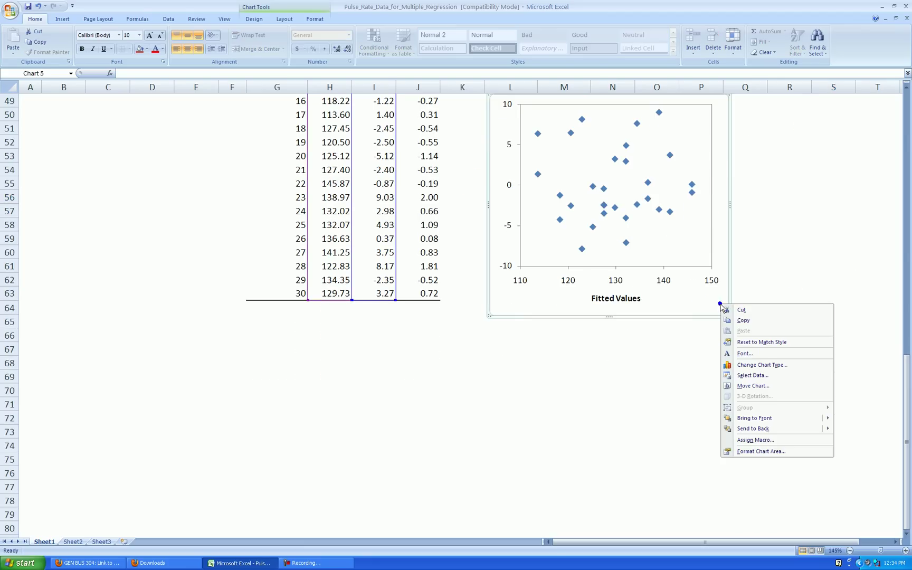
left_click(762, 451)
left_click(412, 156)
left_click(441, 167)
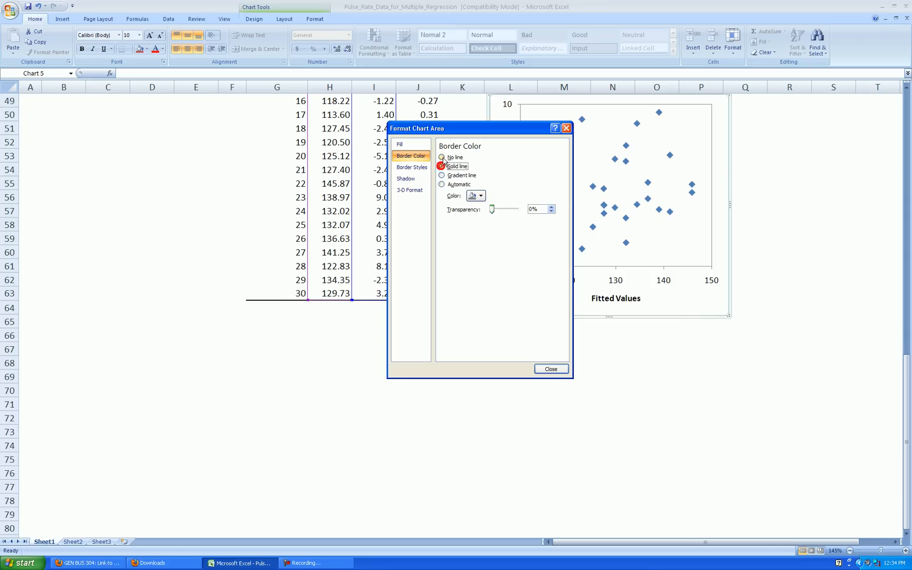
left_click(551, 368)
left_click(614, 378)
scroll(726, 384, "up", 3)
scroll(727, 385, "down", 3)
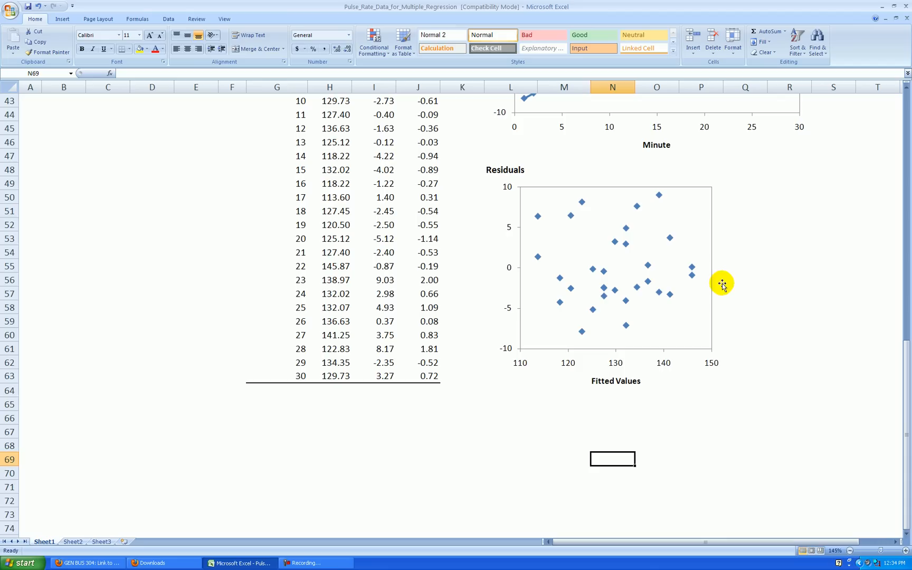
right_click(593, 271)
left_click(639, 343)
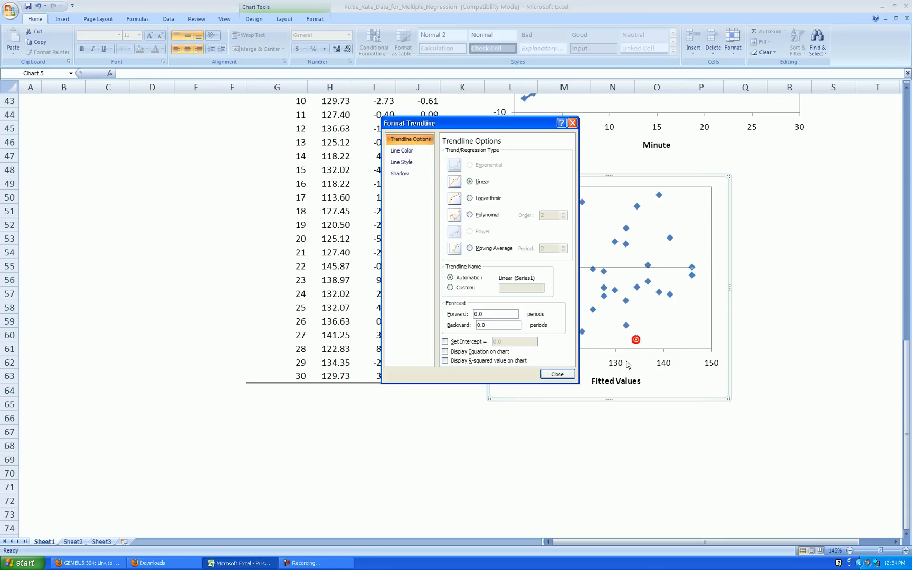
left_click(566, 371)
left_click(702, 332)
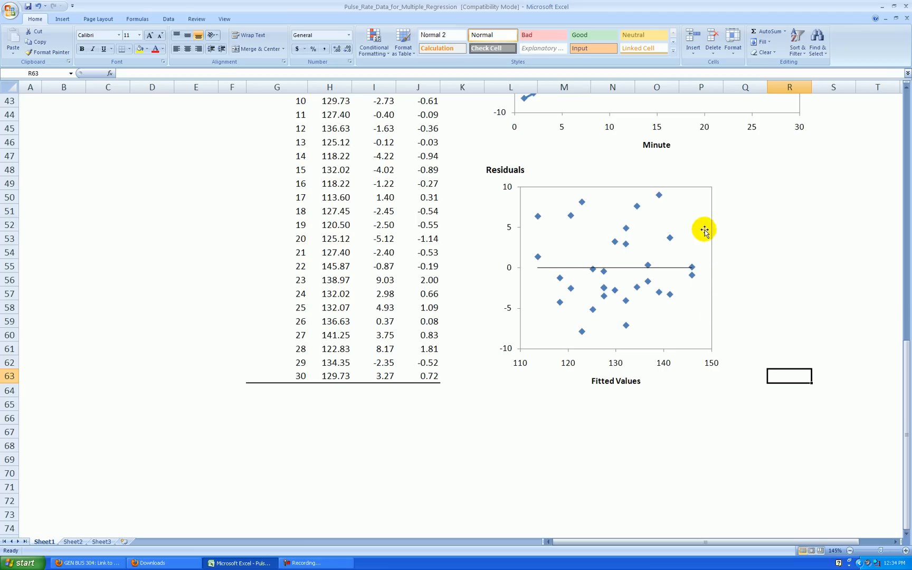
left_click(39, 9)
left_click(839, 281)
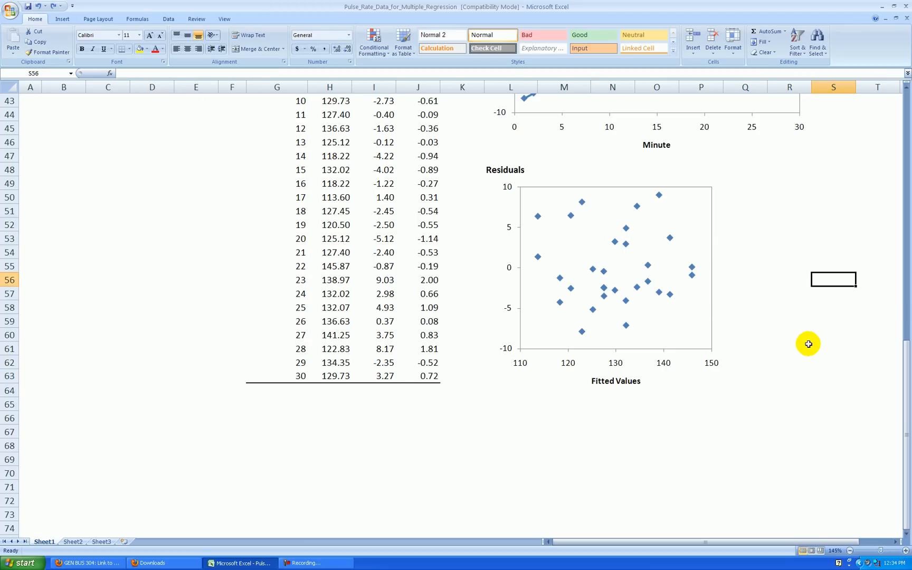
left_click(760, 249)
left_click(791, 253)
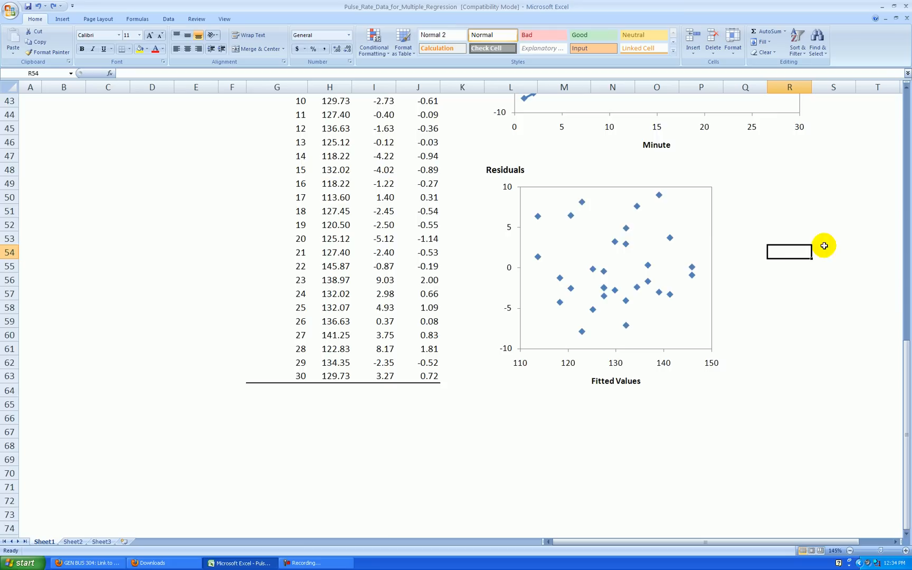
scroll(824, 245, "up", 5)
left_click_drag(855, 542, 882, 546)
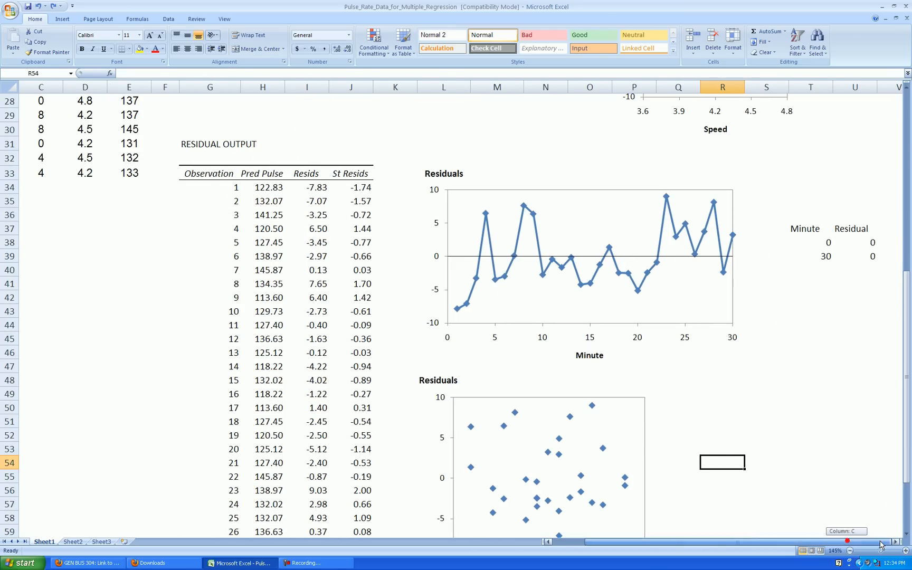
Copy the Minute/Residual helper table T37:U39 and paste it at S53 beside the chart
left_click_drag(806, 230, 862, 256)
key("ctrl+c")
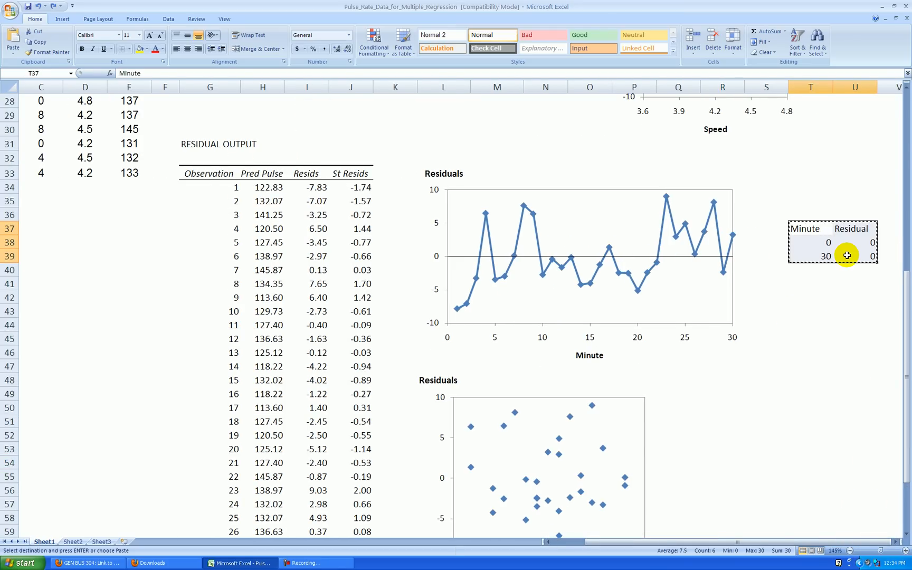
scroll(798, 297, "down", 4)
left_click(766, 280)
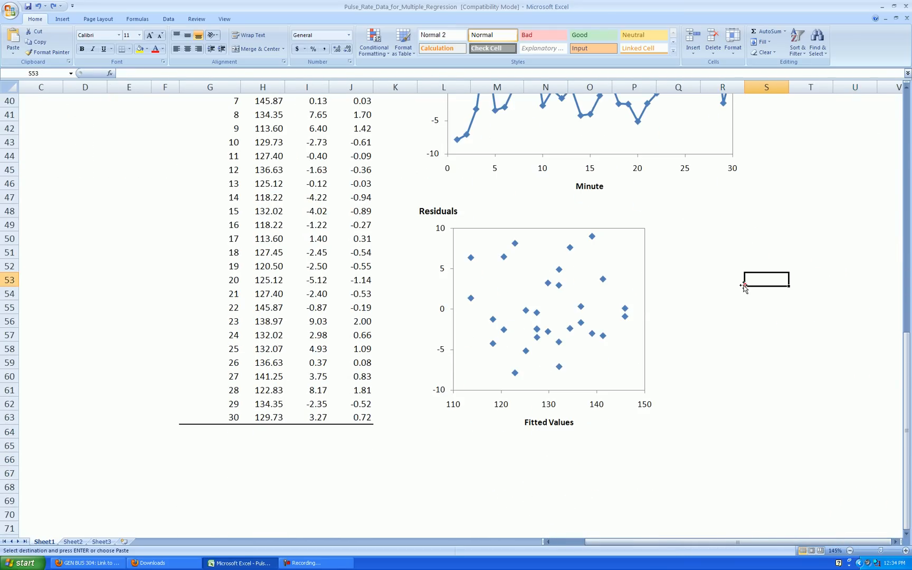
key("ctrl+v")
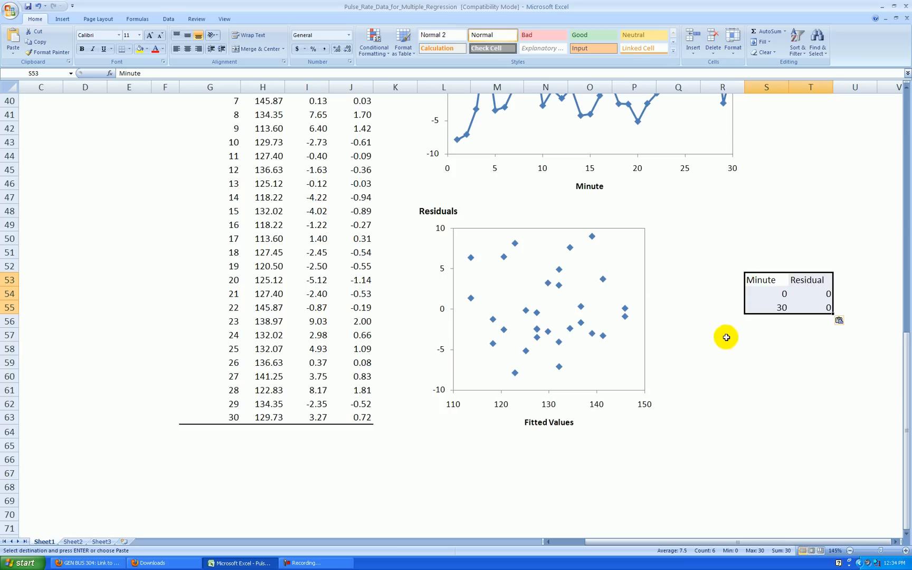
left_click(722, 335)
Relabel the copy as Fits with values 110 and 150, keeping Residuals of 0
left_click(782, 294)
left_click(761, 279)
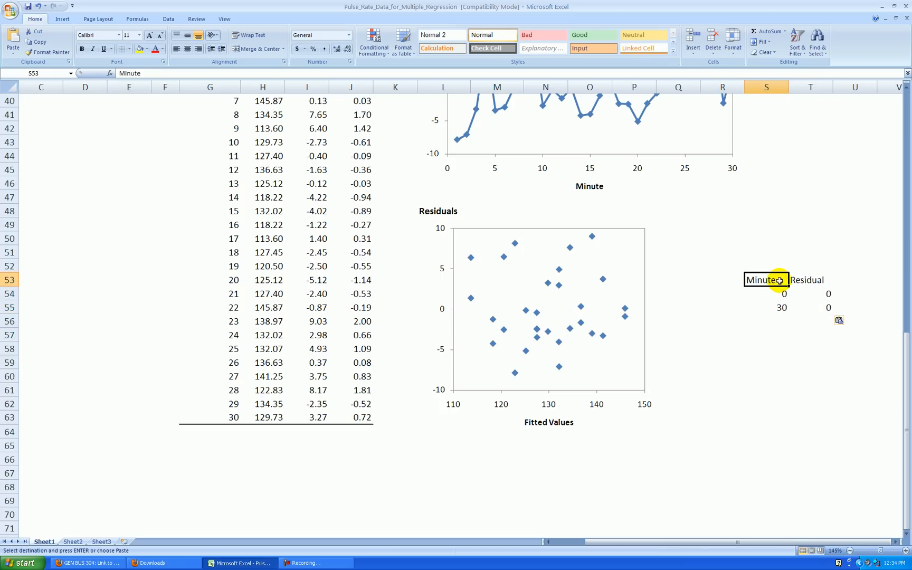
type("Fits")
key("Return")
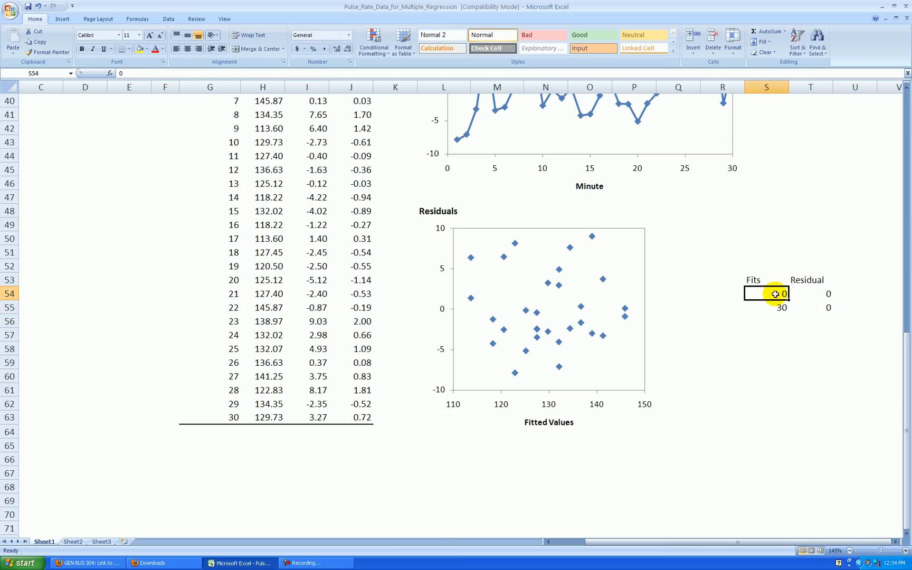
type("110")
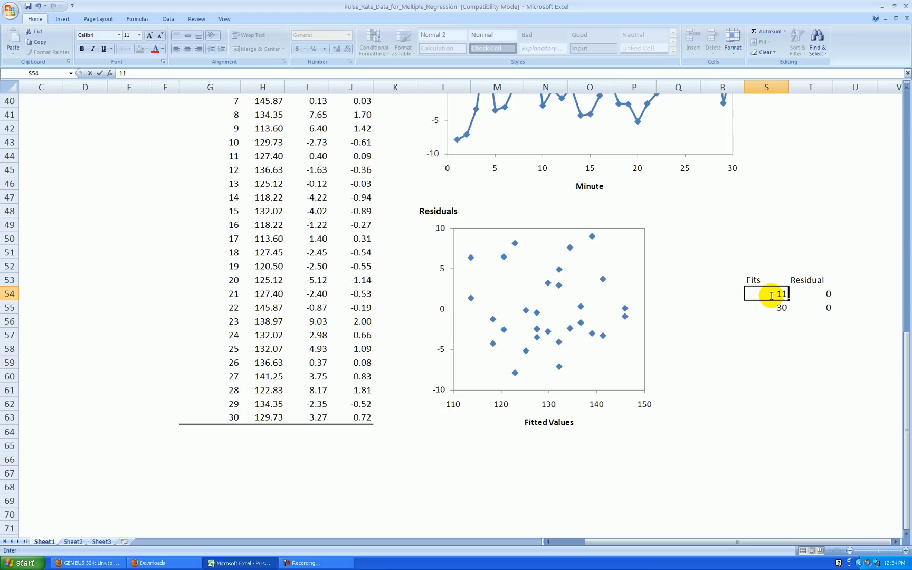
key("Return")
type("150")
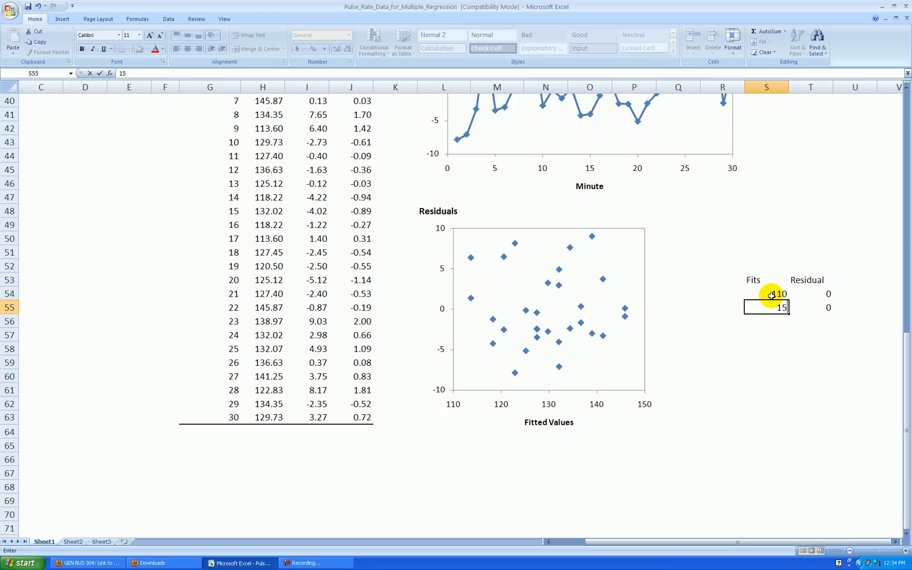
key("Tab")
key("Up")
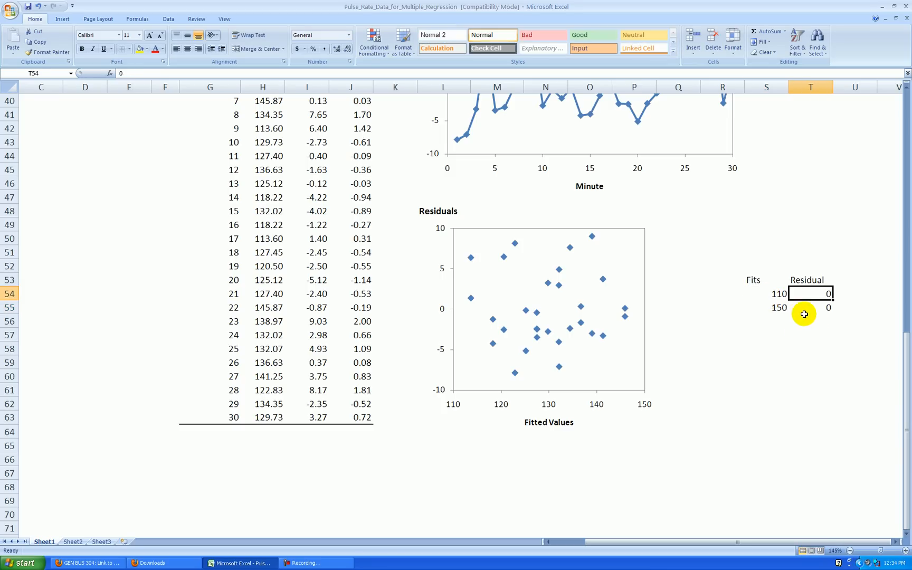
left_click(784, 295)
left_click_drag(781, 307, 796, 307)
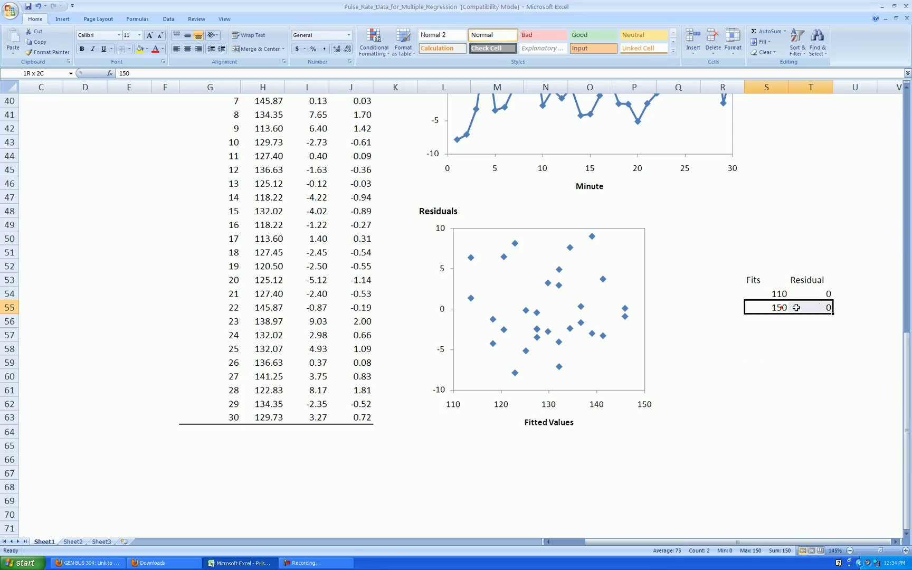
left_click(766, 348)
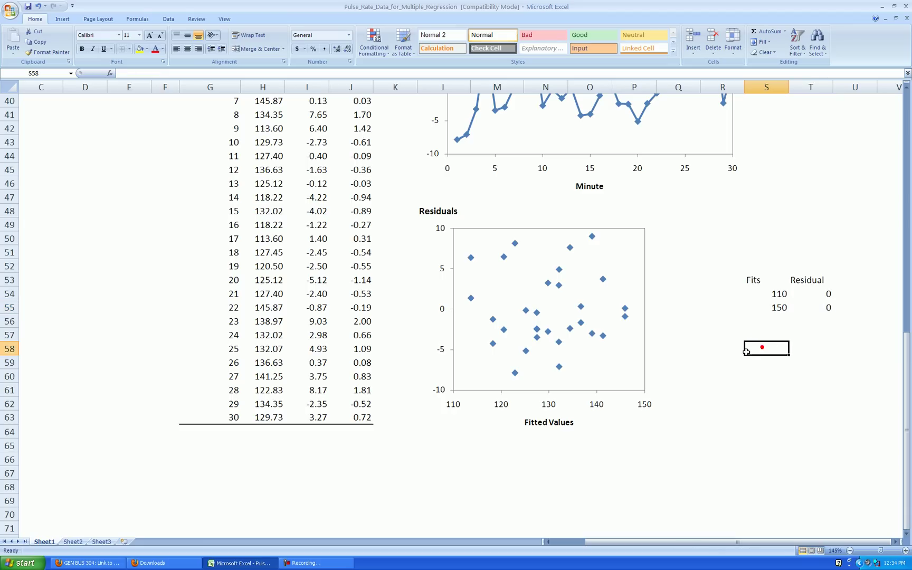
Add a new series via Select Data with X values S54:S55 (110, 150) and Y values T54:T55 (0, 0)
right_click(580, 293)
left_click(621, 326)
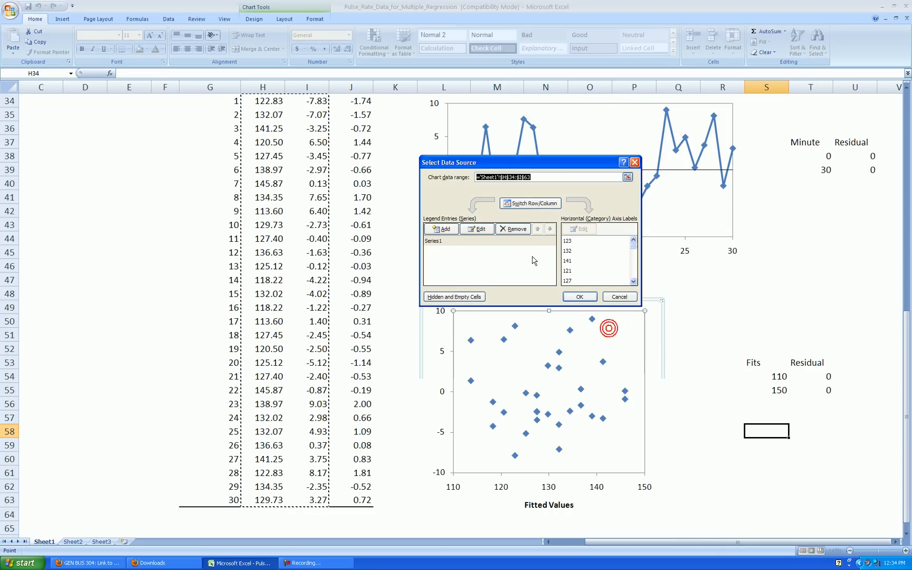
left_click(445, 230)
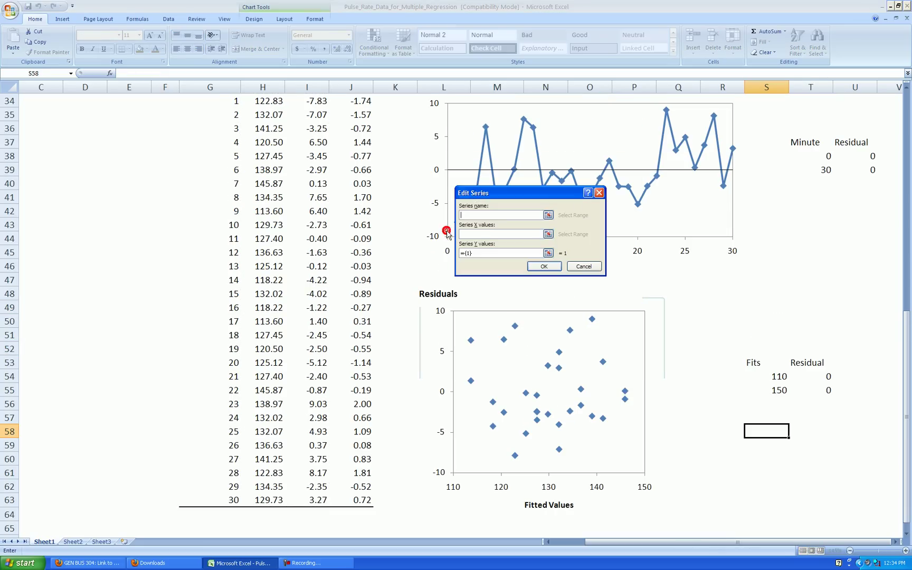
left_click(550, 235)
left_click_drag(770, 376, 769, 388)
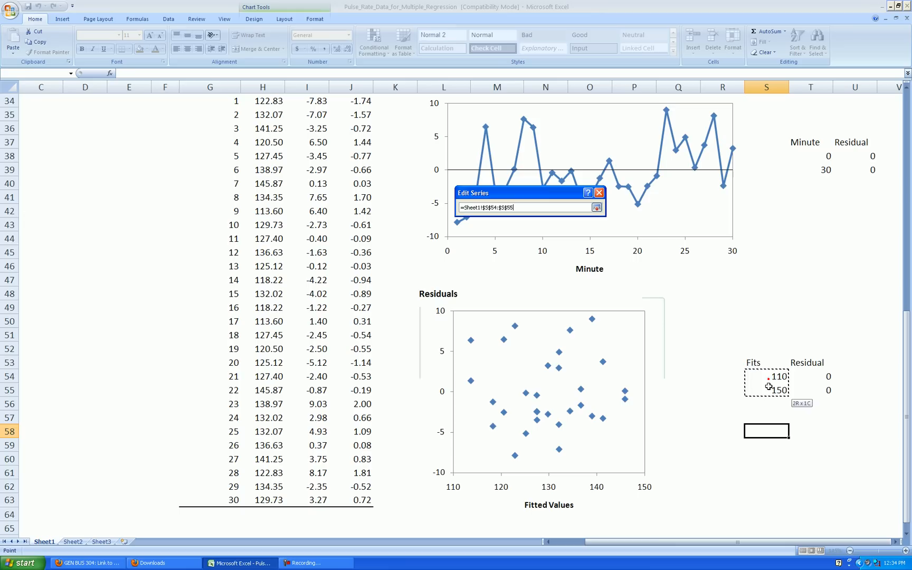
left_click(597, 207)
left_click(560, 248)
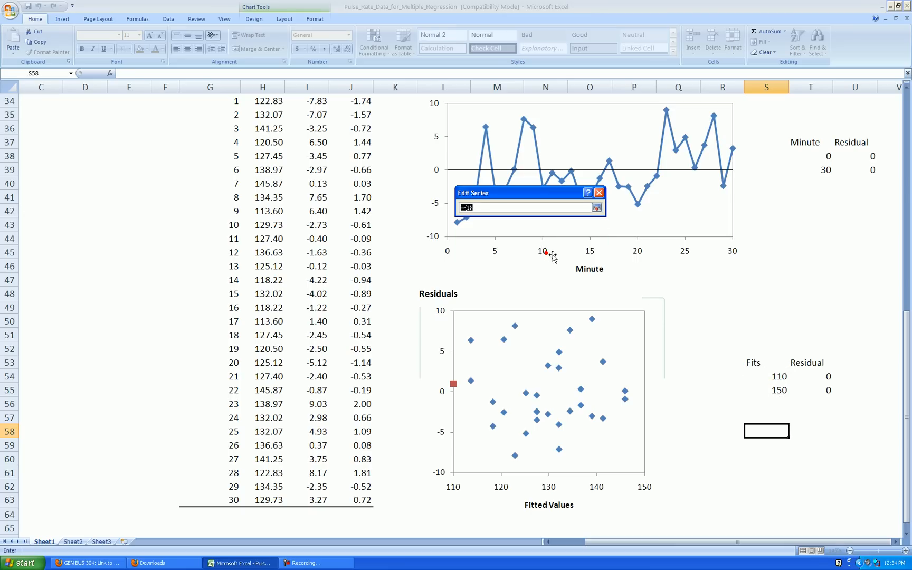
left_click_drag(807, 377, 808, 388)
left_click(597, 207)
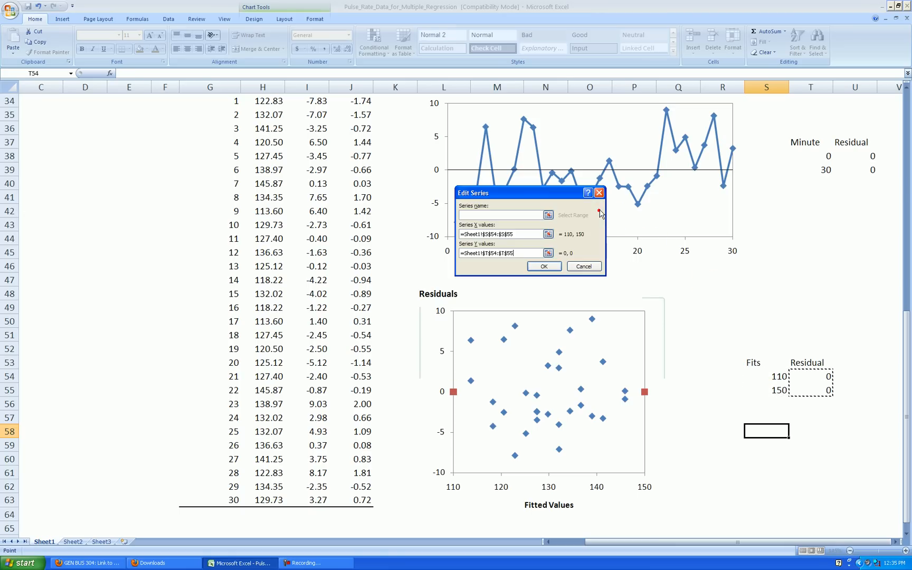
left_click(548, 268)
left_click(589, 294)
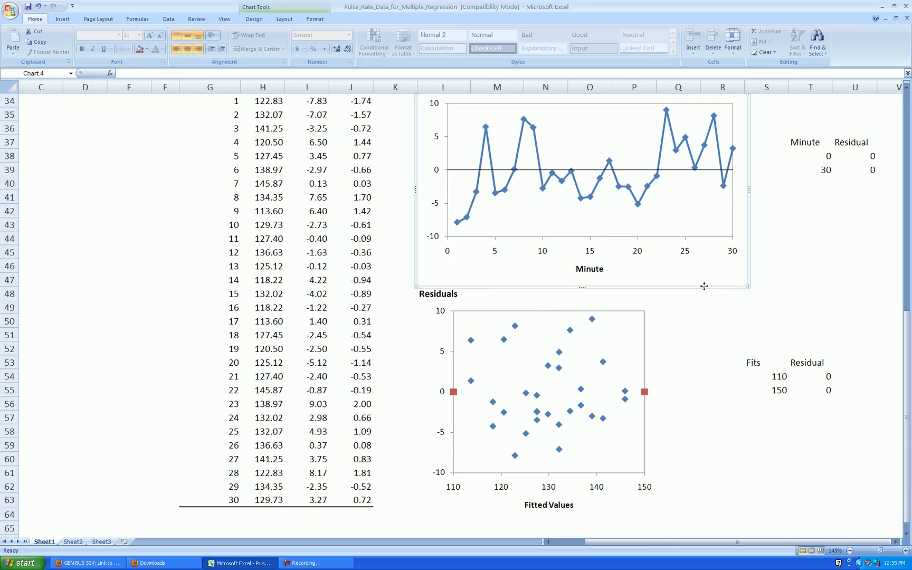
scroll(709, 276, "down", 3)
left_click(708, 277)
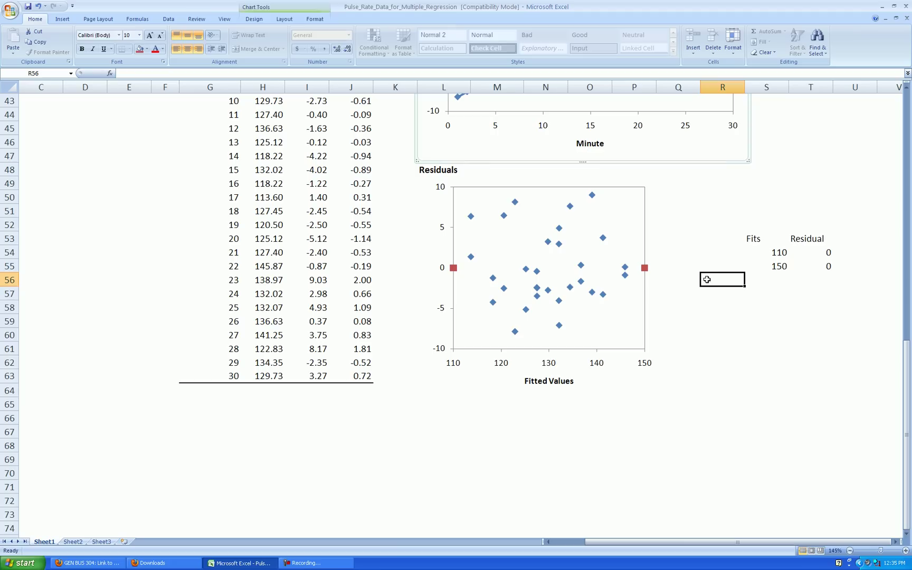
Format the helper series with marker option None
right_click(646, 269)
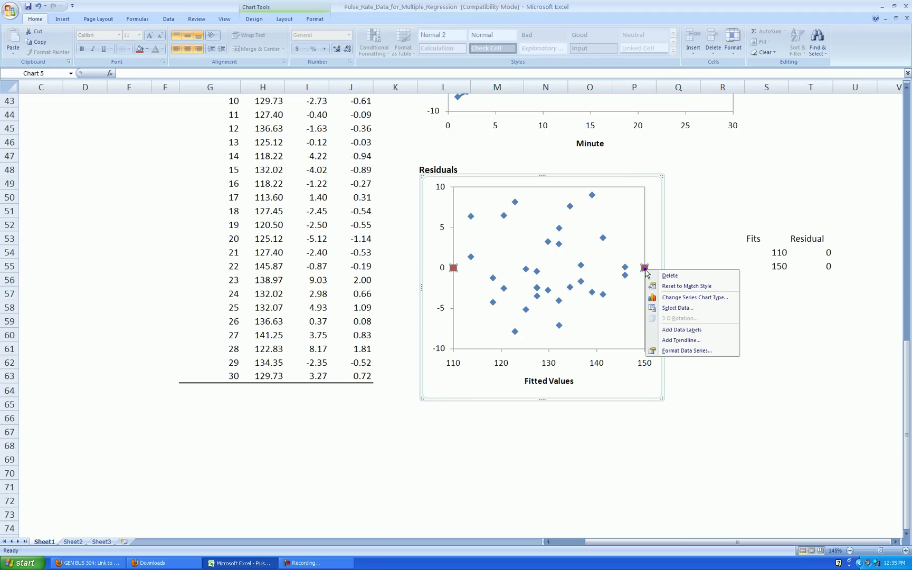
left_click(687, 350)
left_click(426, 159)
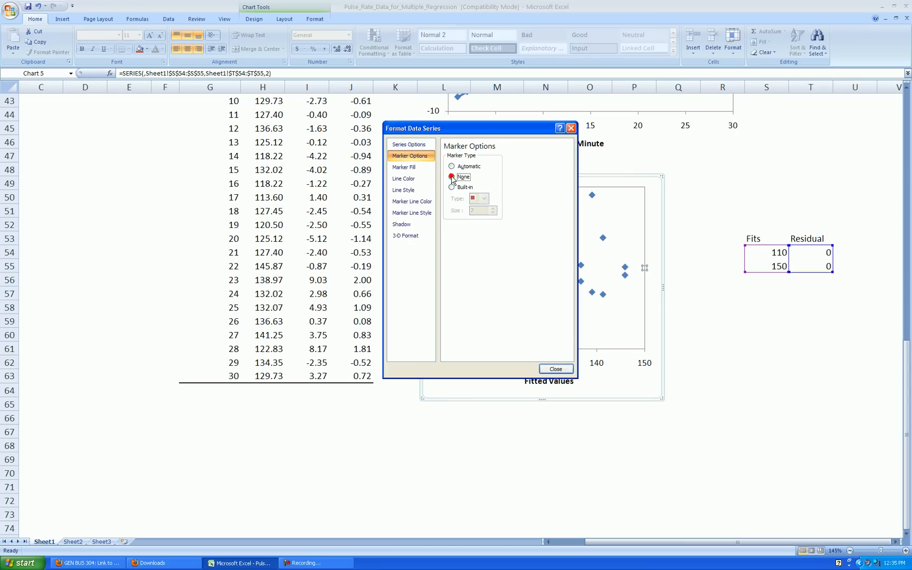
left_click(451, 177)
Give the helper series a solid black line reduced to 1 pt width as the zero reference line
left_click(403, 178)
left_click(447, 167)
left_click(486, 196)
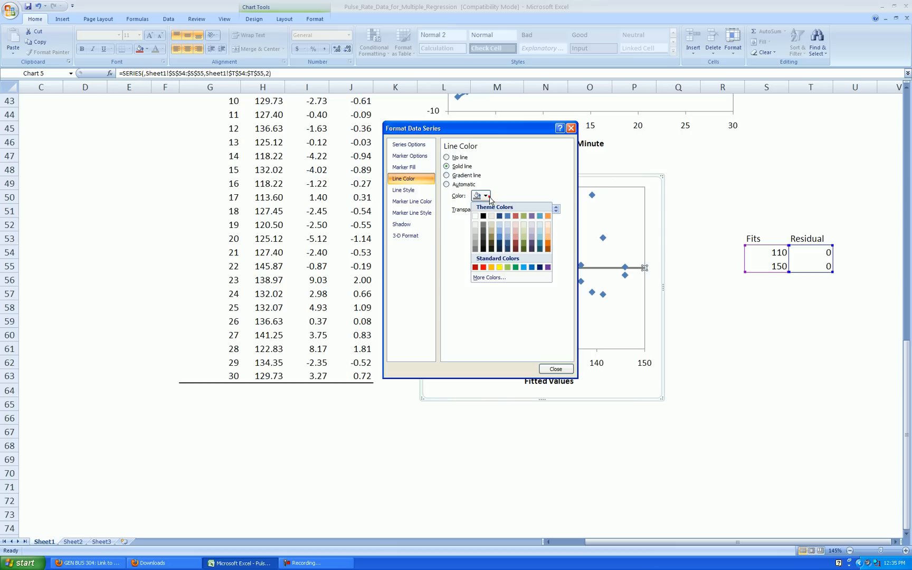
left_click(483, 216)
left_click(403, 190)
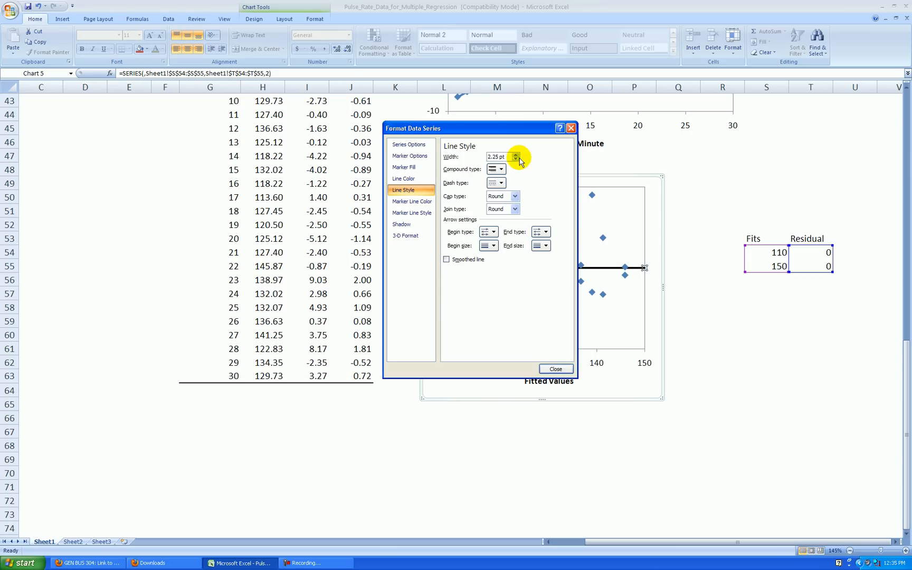
left_click(517, 159)
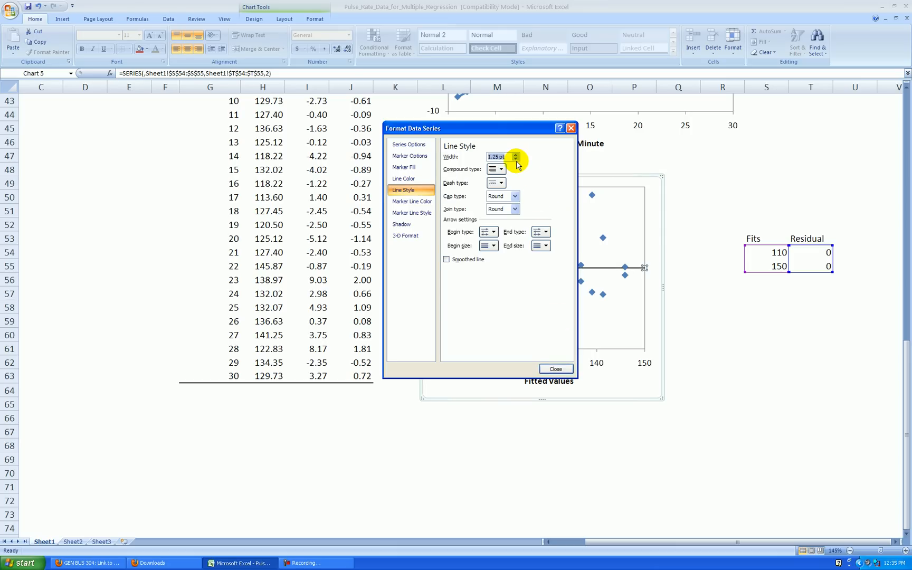
left_click(516, 159)
left_click(557, 370)
left_click(734, 363)
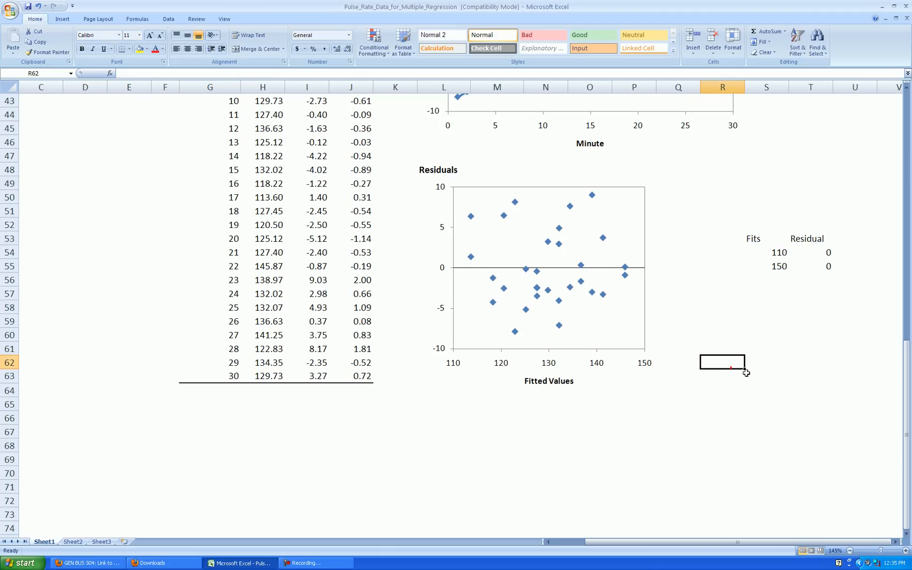
Drag the Residuals chart's right edge inward slightly so the plot is a bit narrower
left_click(658, 270)
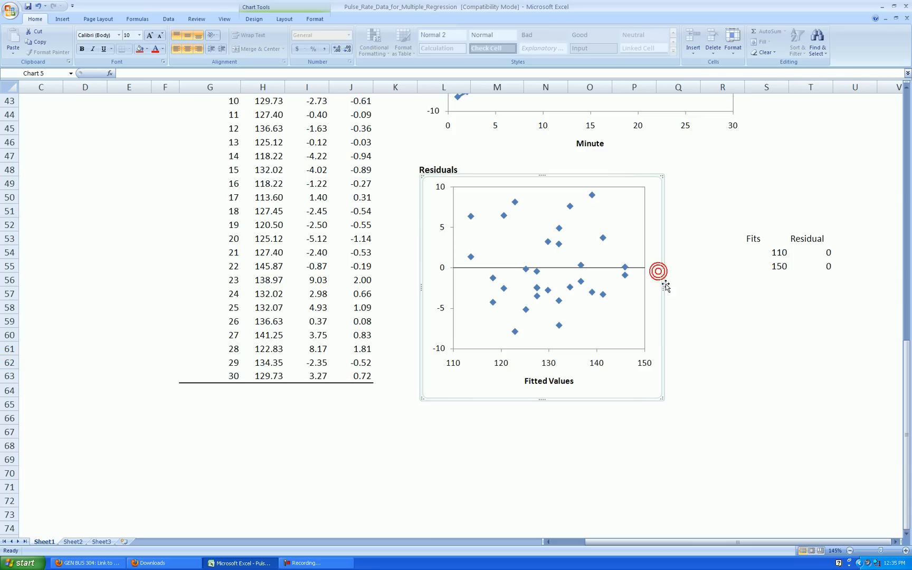
left_click_drag(661, 287, 653, 286)
left_click(676, 292)
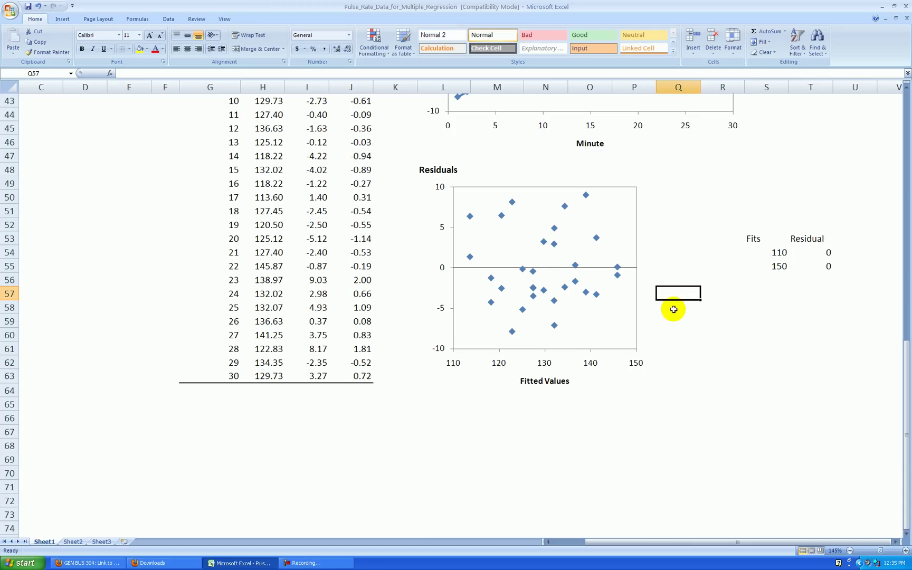
left_click(752, 359)
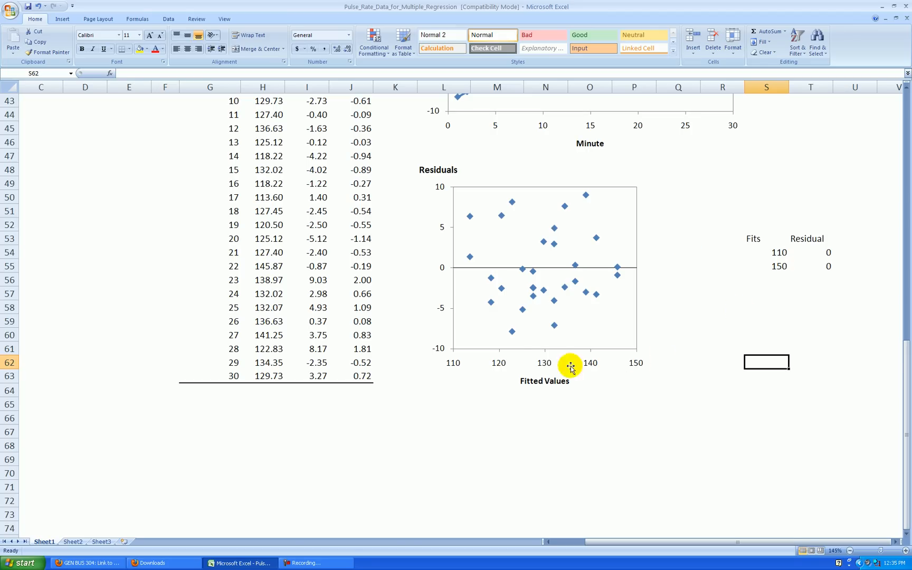
scroll(634, 382, "down", 3)
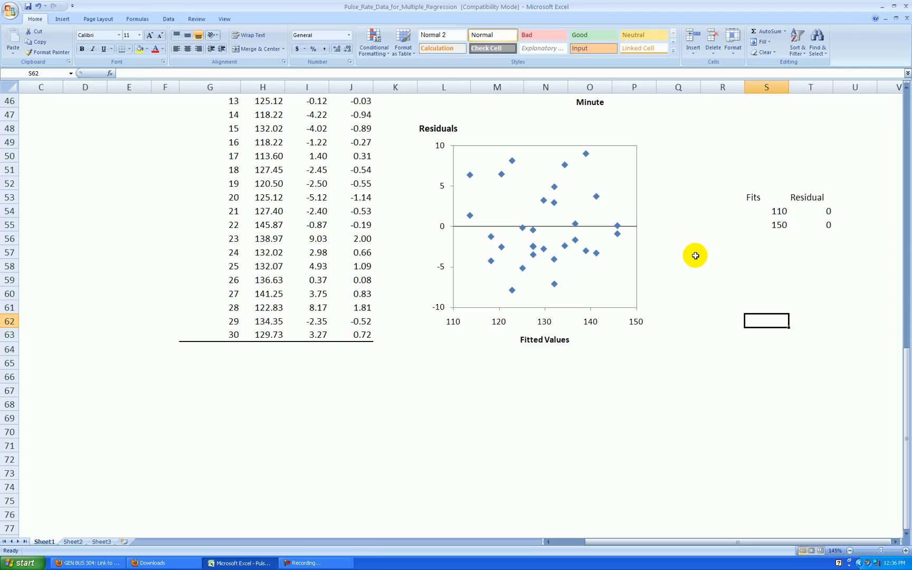
Add an order-2 polynomial trendline to the residual data series via Add Trendline
right_click(556, 186)
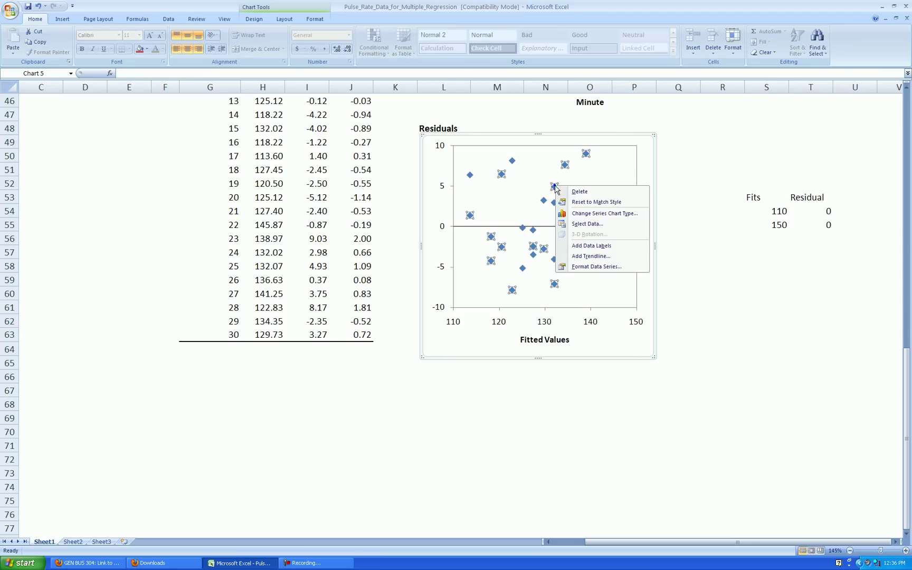
left_click(596, 257)
left_click(471, 215)
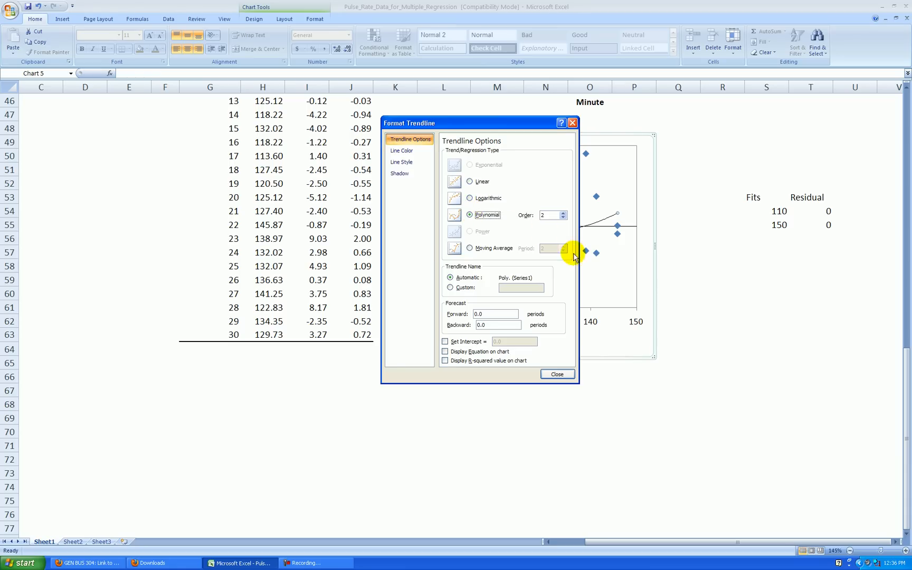
left_click(556, 375)
left_click(762, 320)
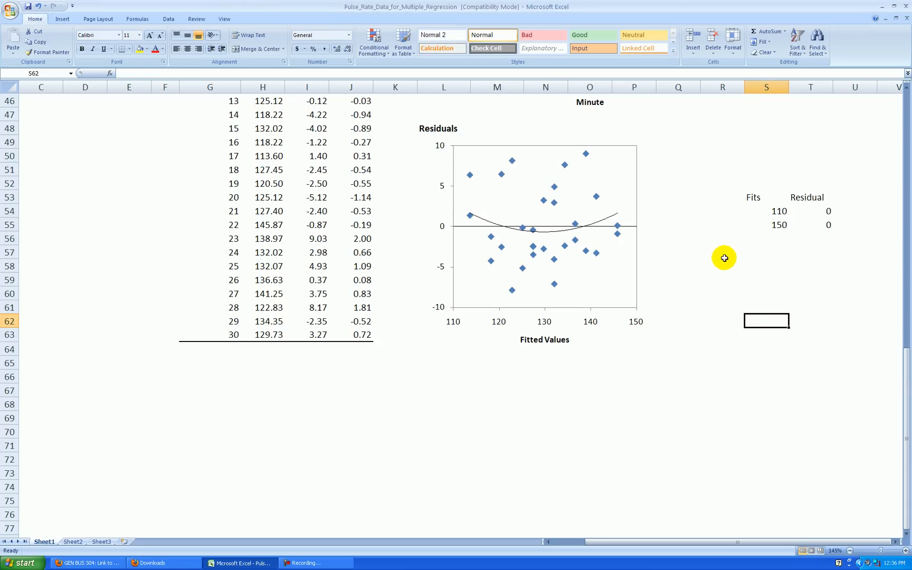
scroll(725, 259, "up", 8)
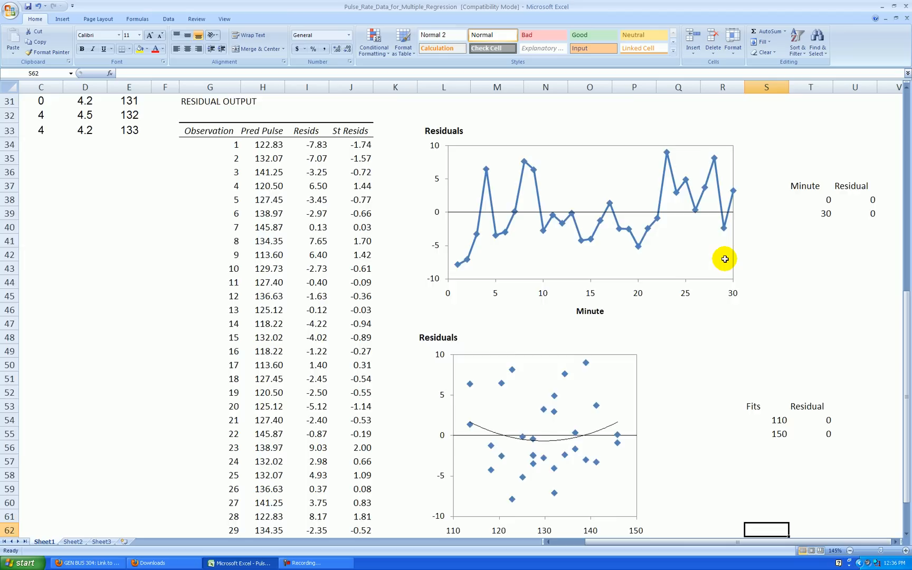
scroll(724, 258, "up", 4)
scroll(725, 259, "up", 4)
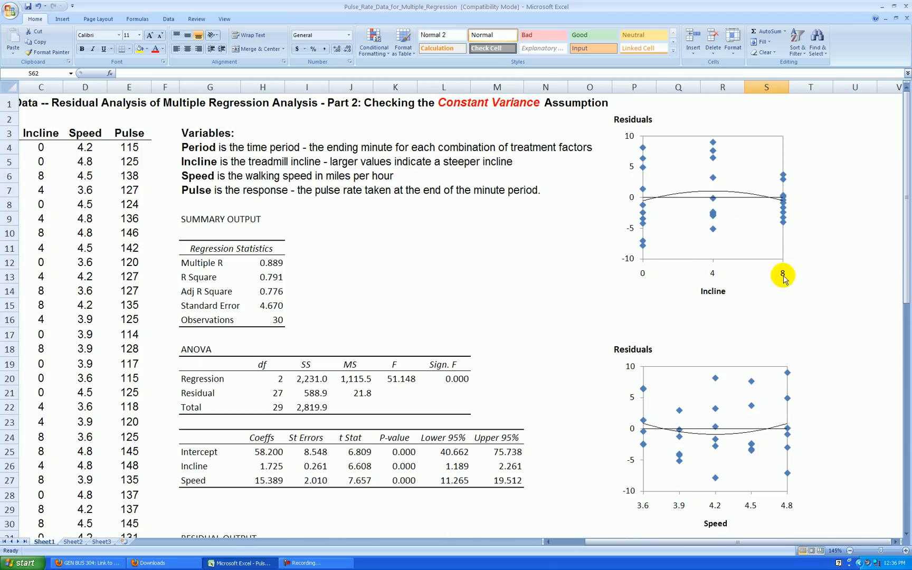
scroll(814, 294, "down", 4)
scroll(815, 294, "up", 4)
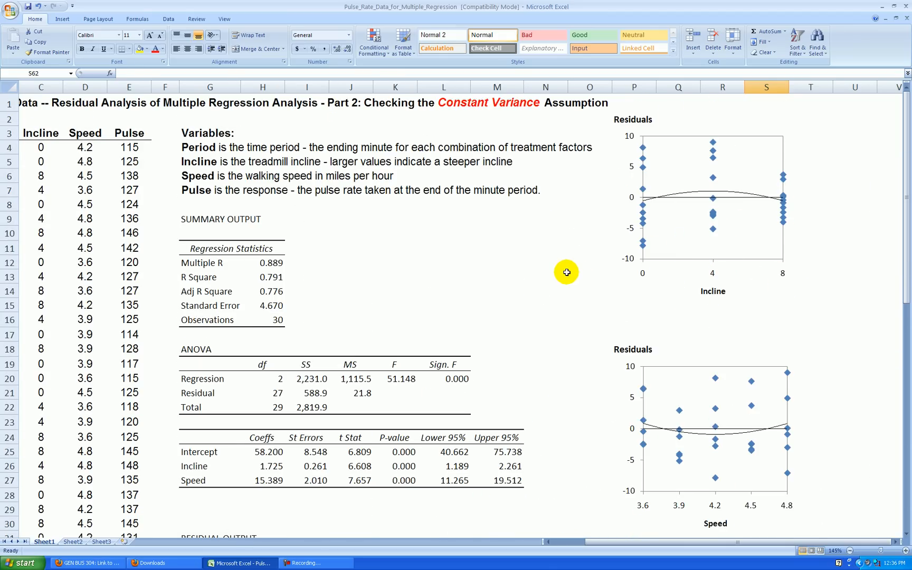
scroll(566, 272, "down", 6)
scroll(567, 272, "down", 5)
scroll(566, 273, "down", 4)
scroll(566, 273, "down", 1)
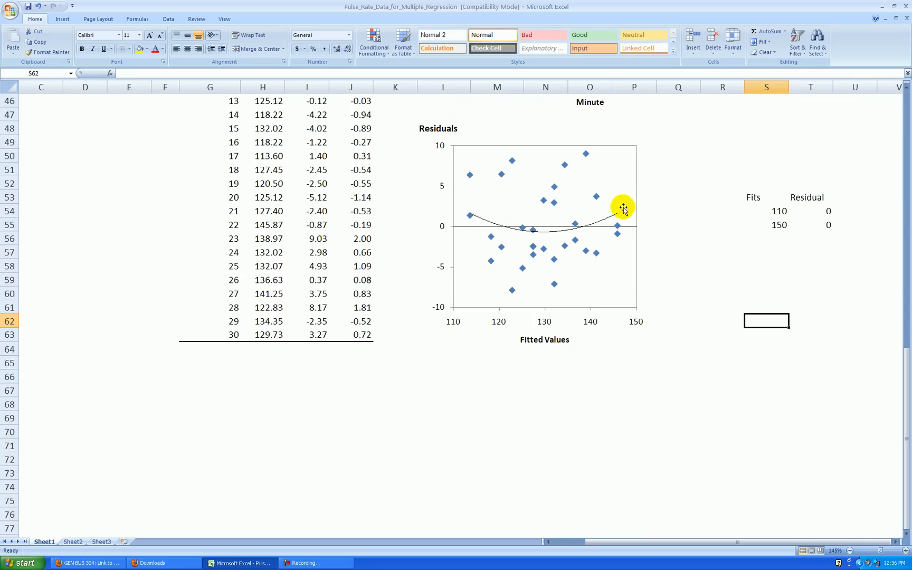
scroll(704, 238, "down", 1)
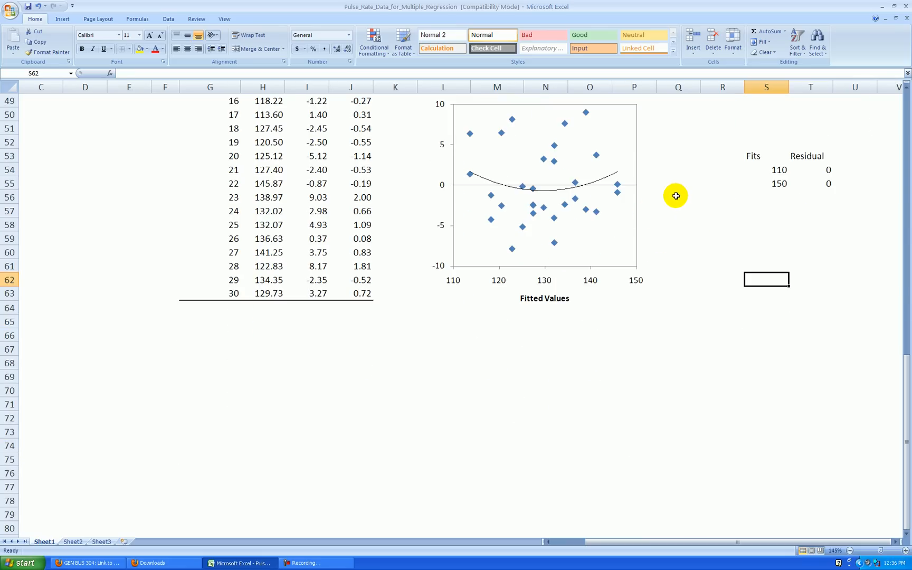
scroll(677, 207, "up", 1)
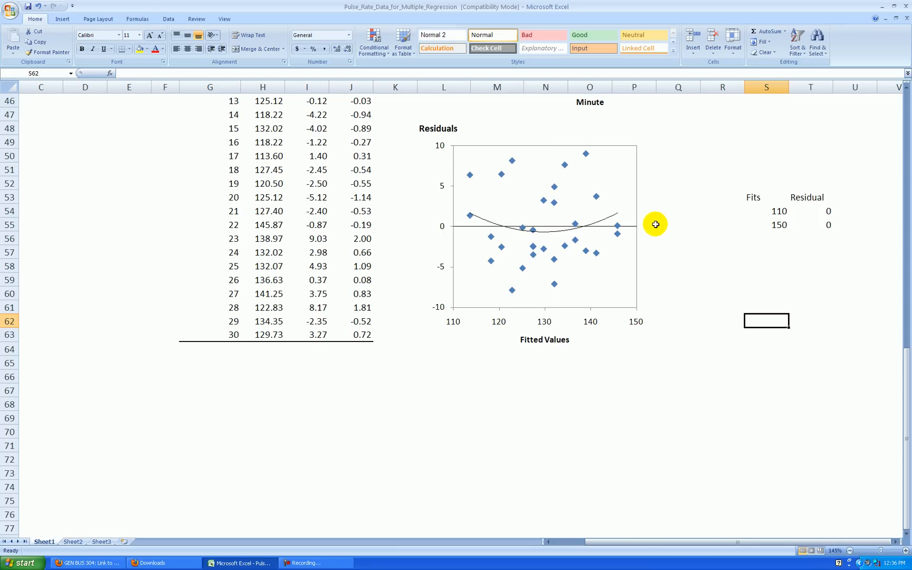
scroll(688, 270, "up", 4)
scroll(688, 270, "up", 6)
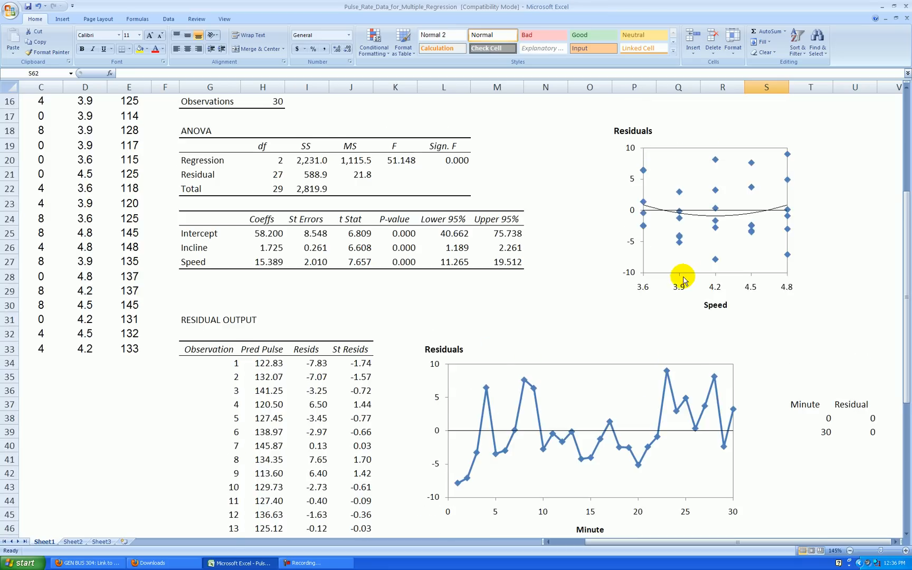
scroll(688, 272, "up", 5)
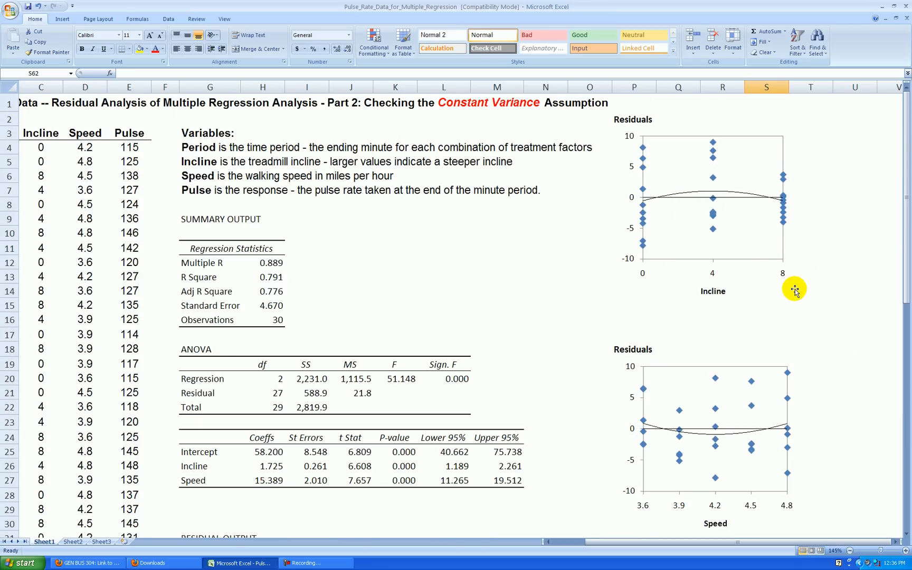
scroll(796, 290, "down", 5)
scroll(795, 290, "down", 5)
scroll(784, 285, "down", 4)
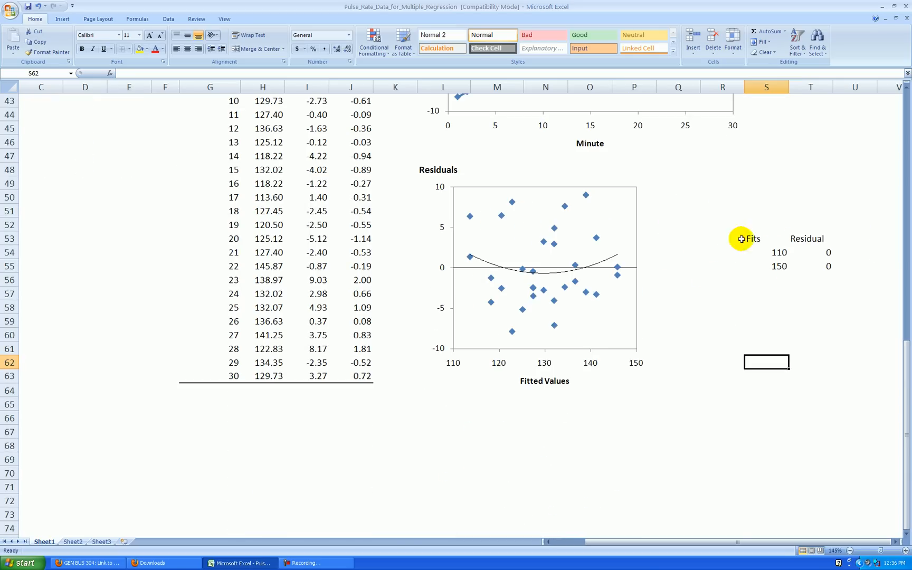
scroll(720, 246, "down", 1)
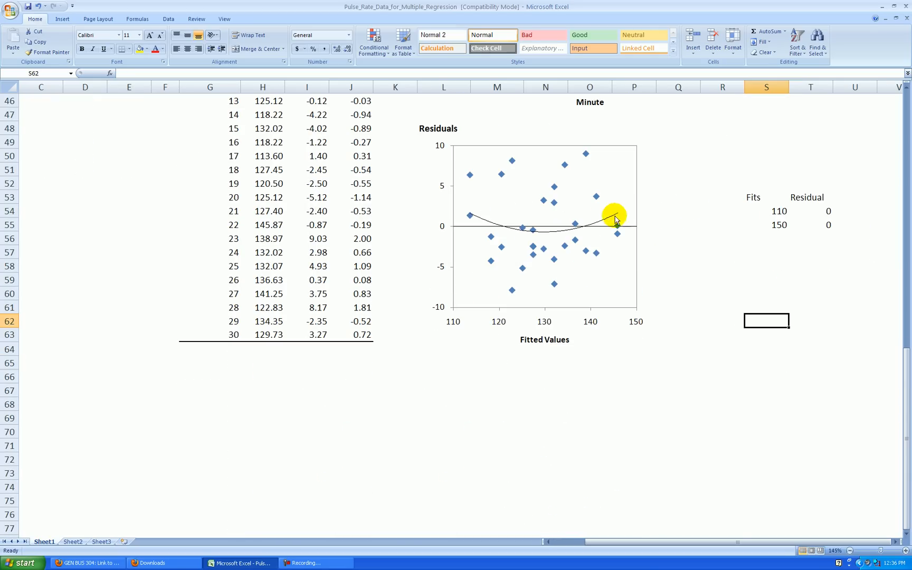
Undo the trendline so only the residual points and black zero line remain
left_click(38, 6)
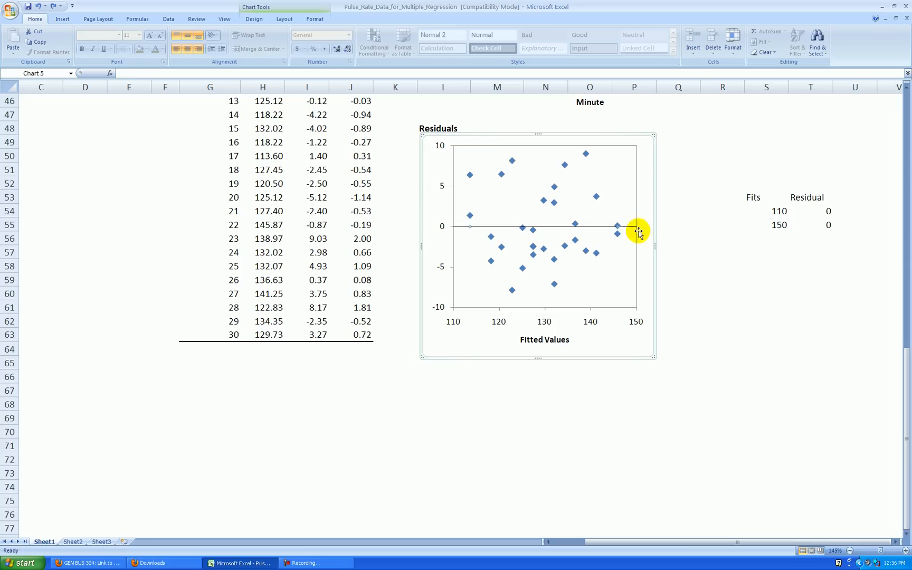
left_click(678, 225)
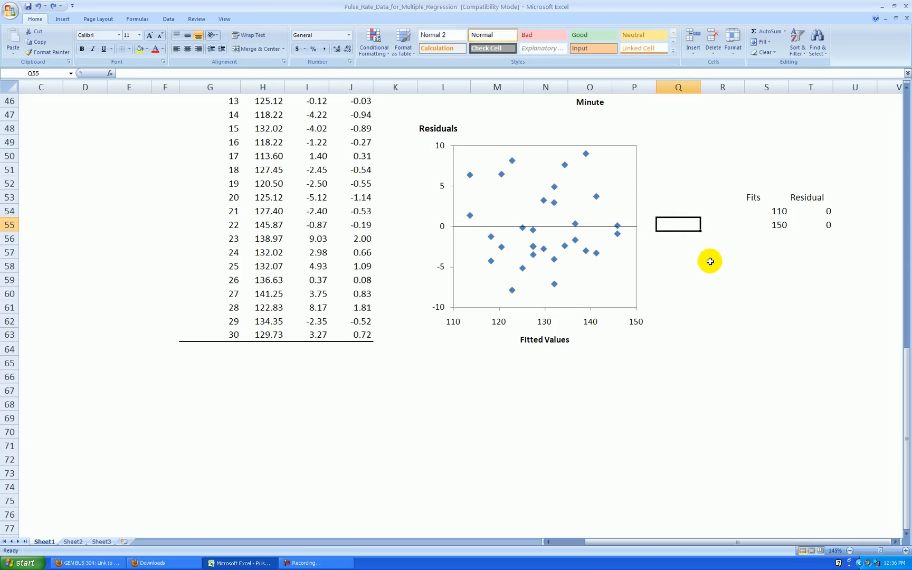